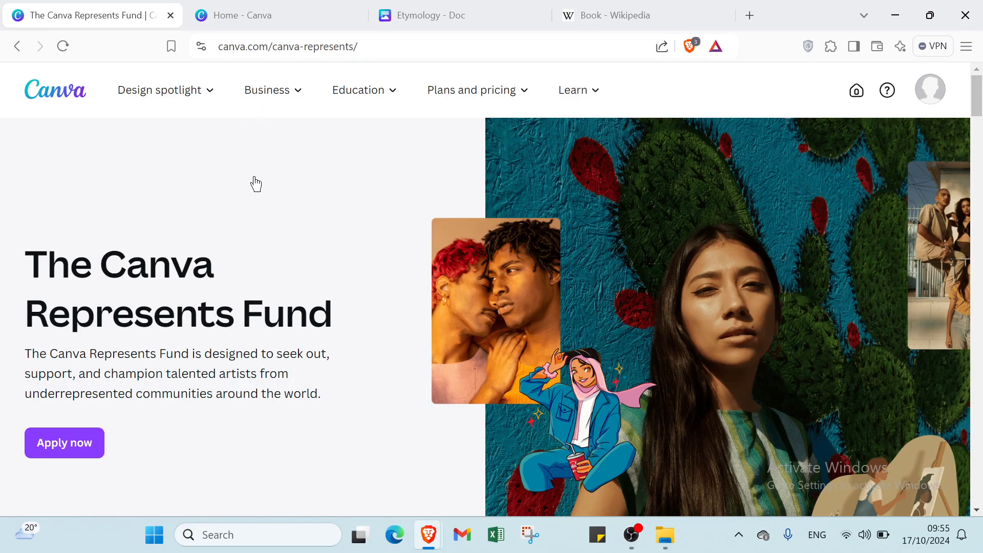
- Read through the Canva Represents Fund page, covering its inclusive content, artist application criteria and long-term diversity commitments
scroll(371, 475, "down", 1)
scroll(371, 476, "down", 4)
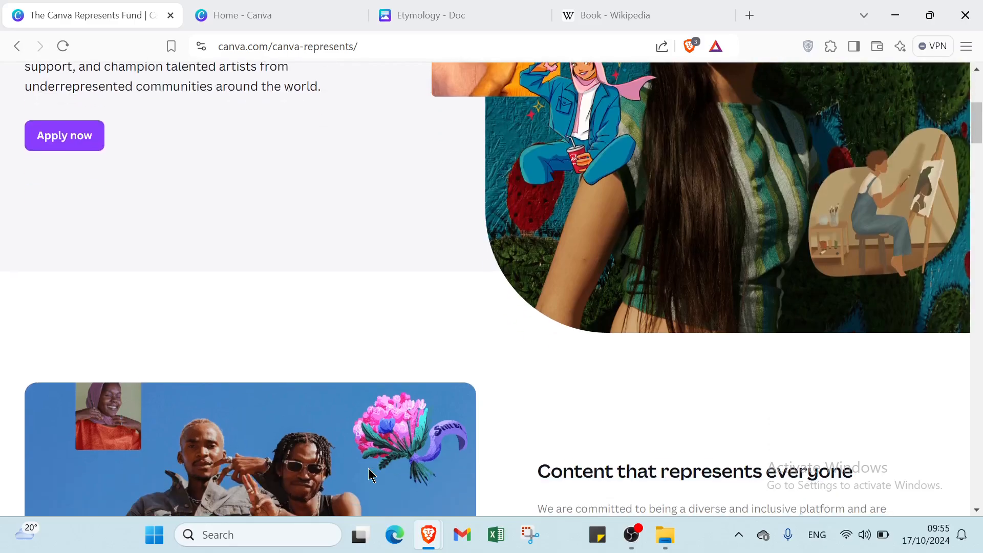
scroll(371, 474, "down", 2)
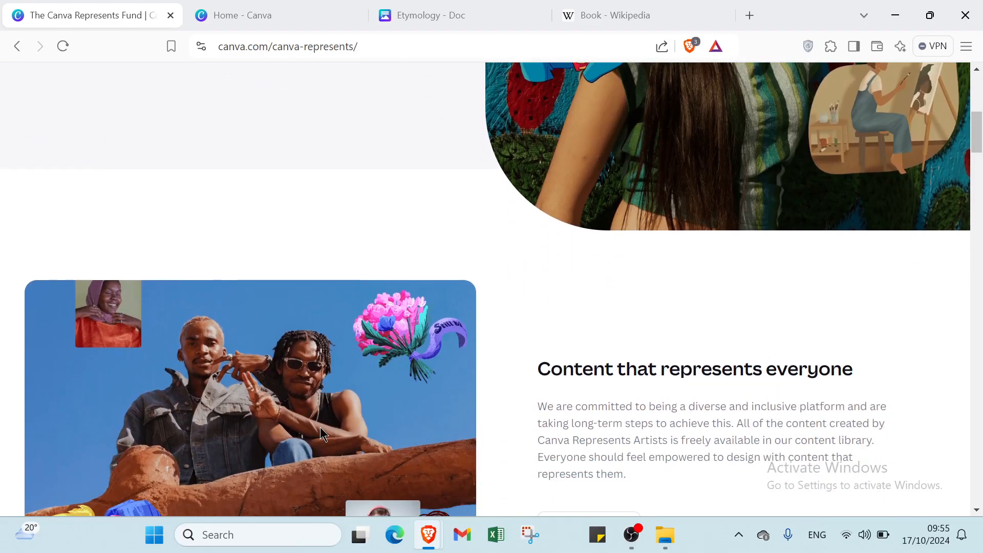
scroll(321, 428, "down", 3)
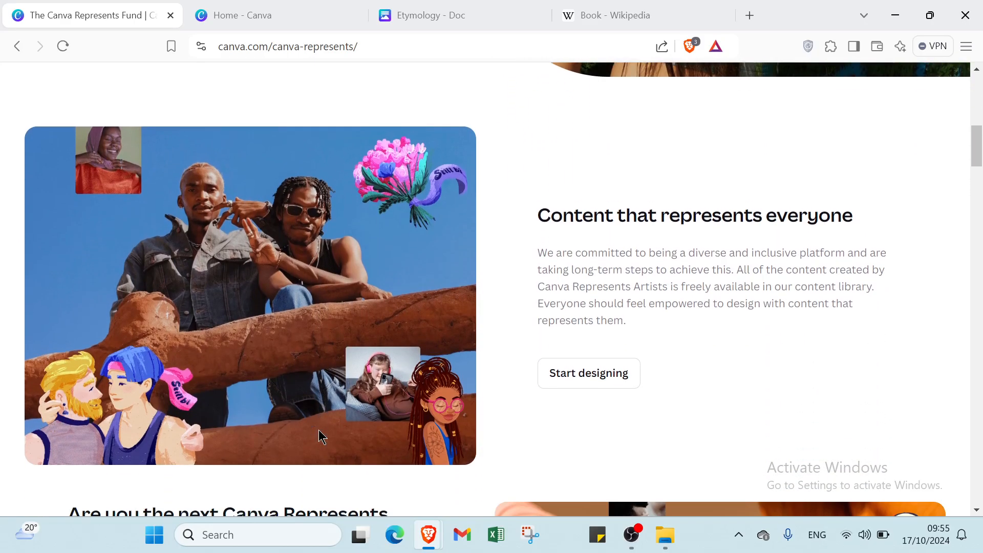
scroll(319, 435, "down", 4)
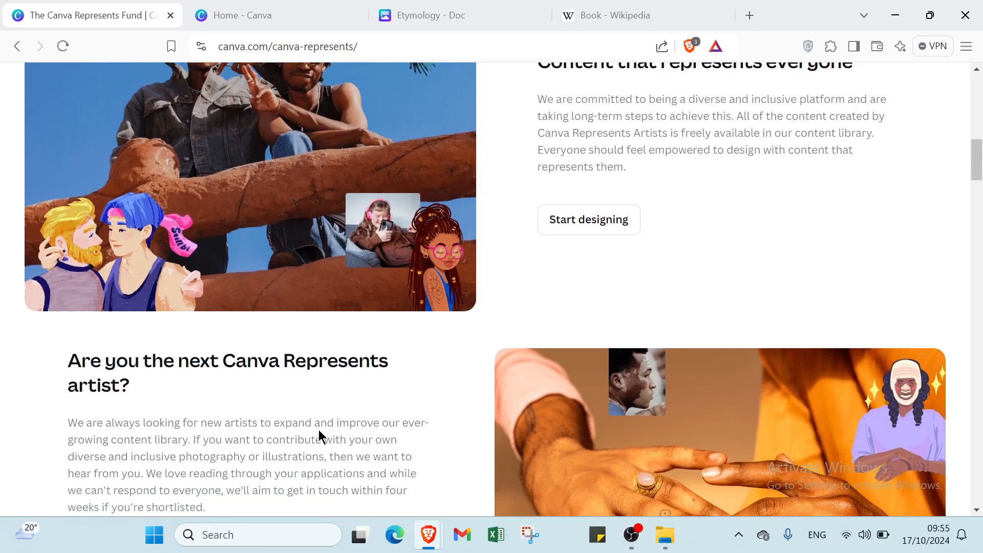
scroll(319, 431, "down", 3)
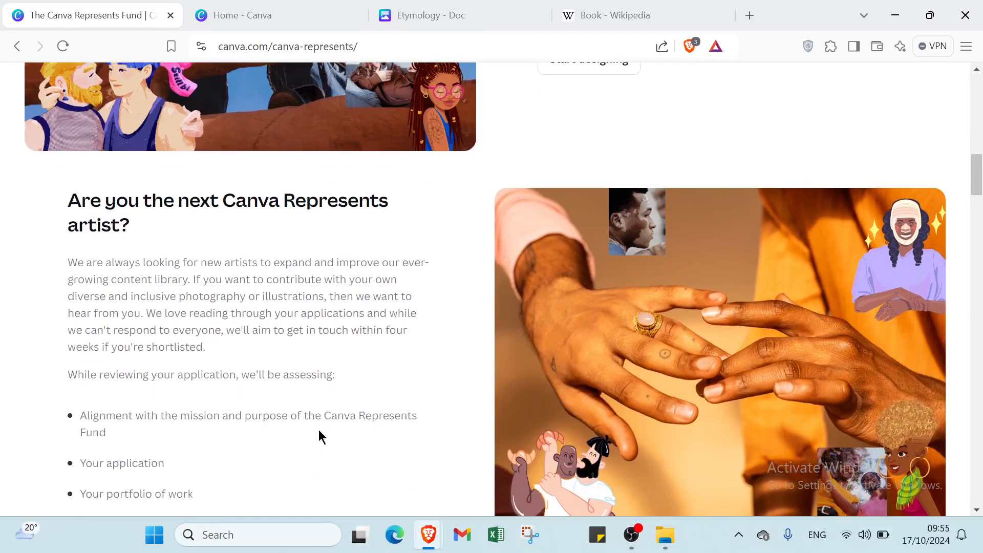
scroll(318, 435, "down", 2)
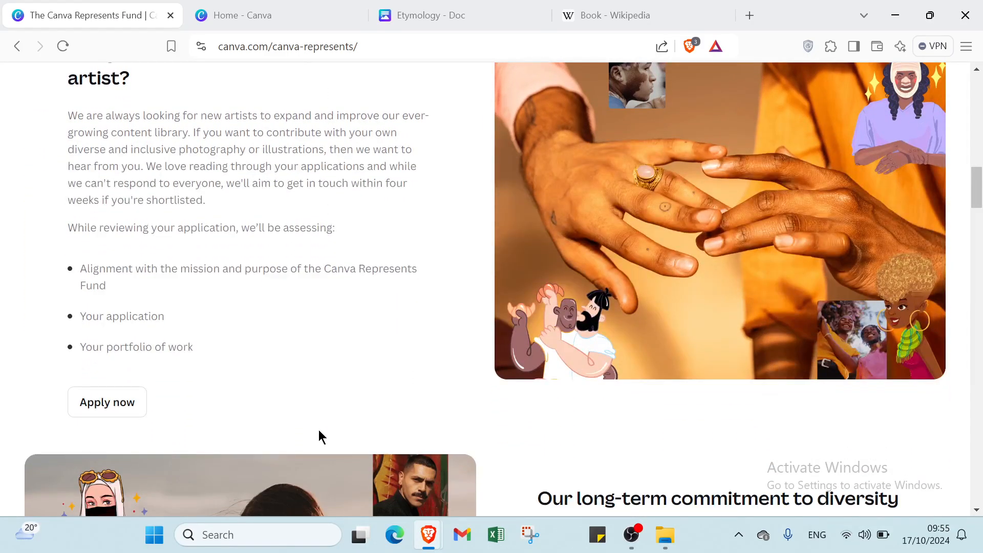
scroll(318, 431, "down", 2)
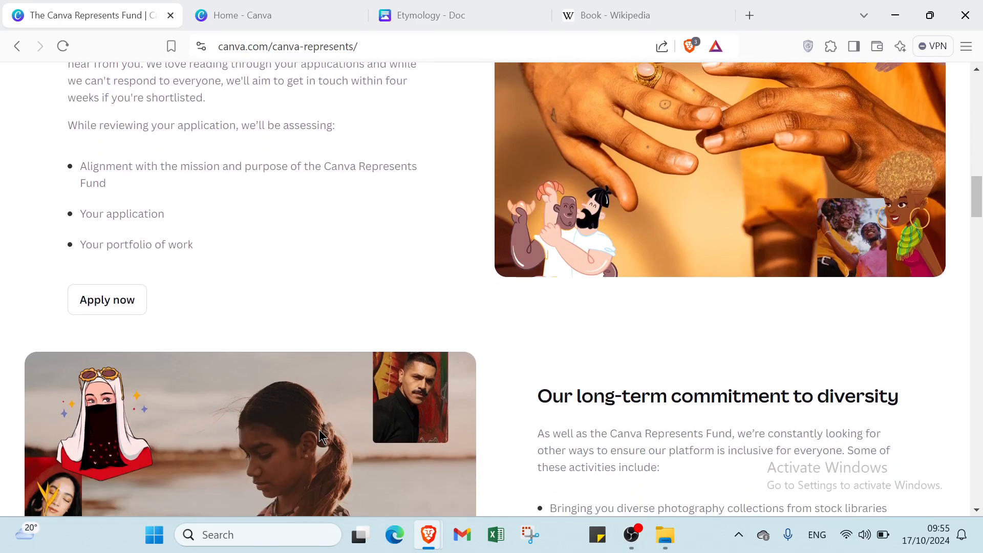
scroll(319, 432, "down", 1)
scroll(319, 432, "down", 1)
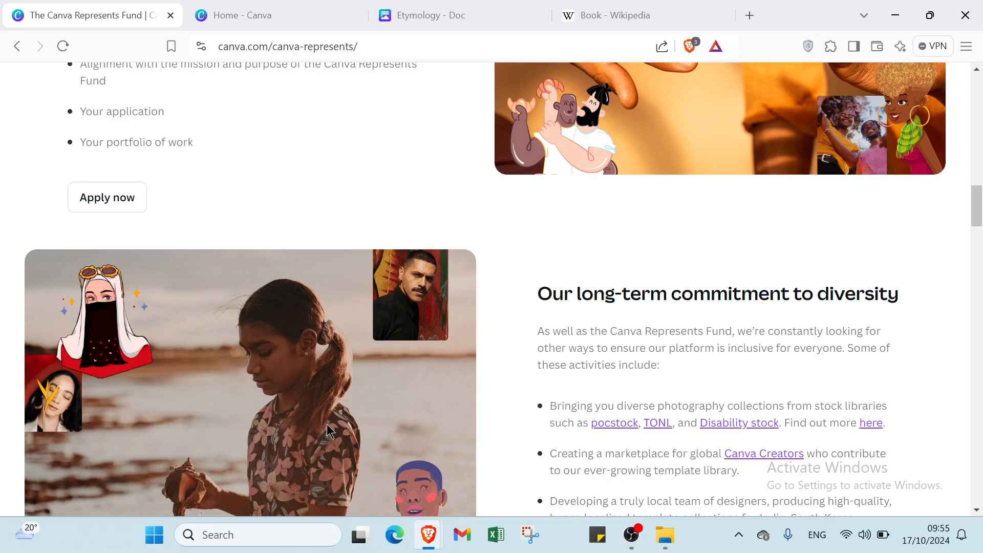
scroll(328, 432, "down", 3)
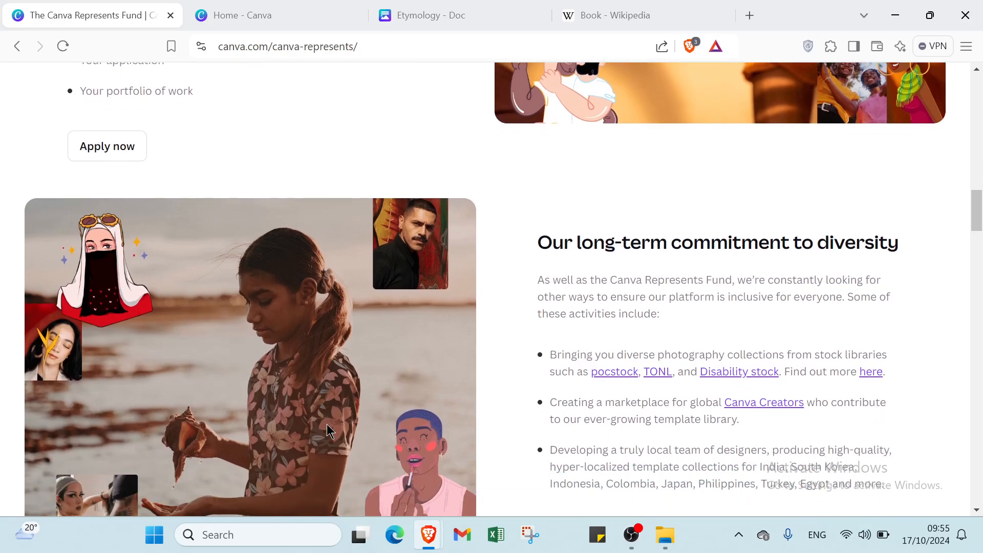
scroll(328, 432, "down", 1)
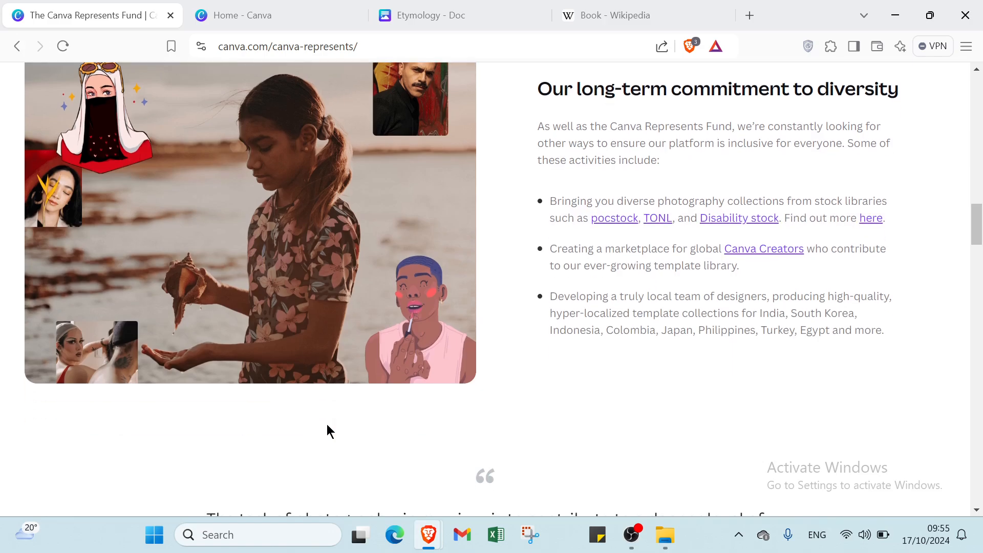
scroll(328, 426, "down", 2)
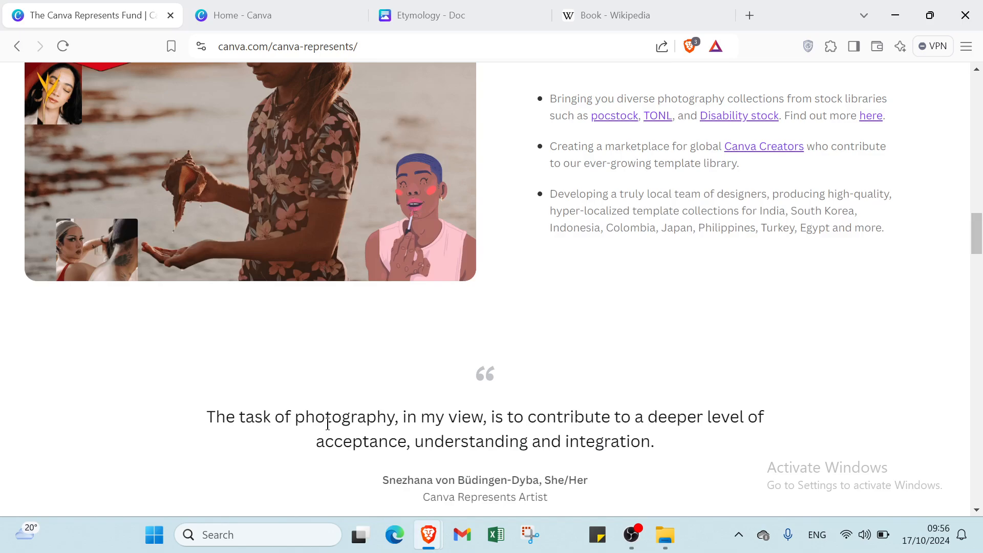
scroll(328, 424, "up", 20)
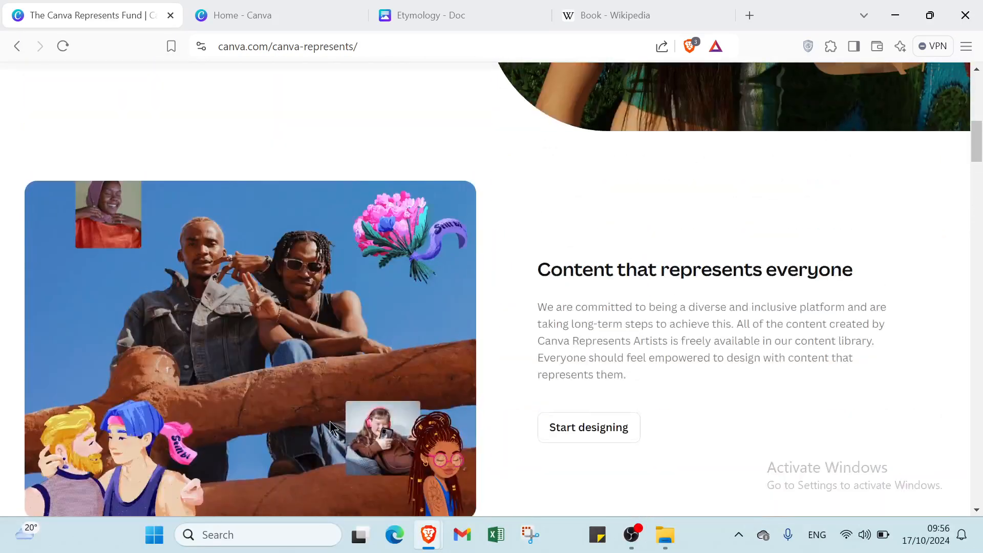
scroll(334, 426, "up", 1)
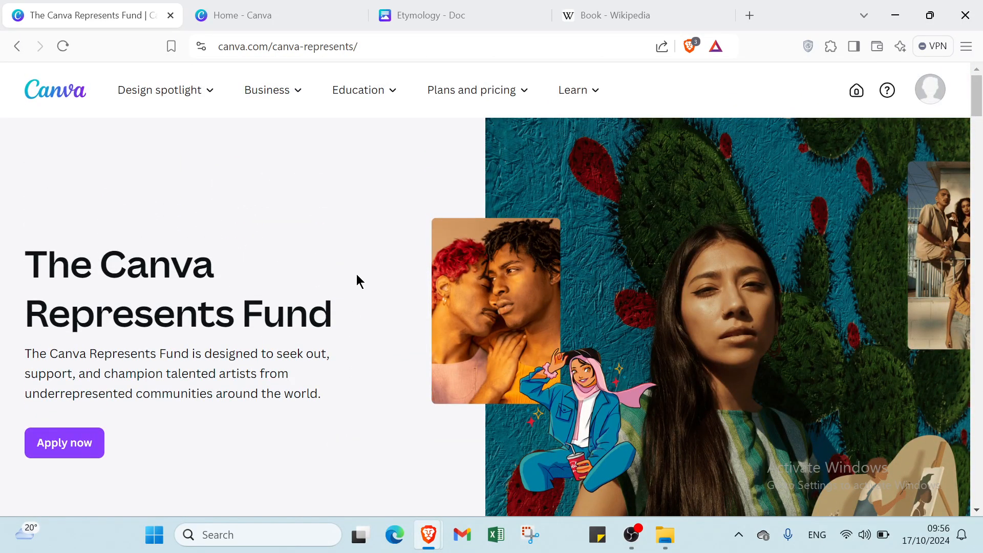
- Switch to the Etymology document and paste the copied Etymology and Definitions text into the empty page
left_click(930, 92)
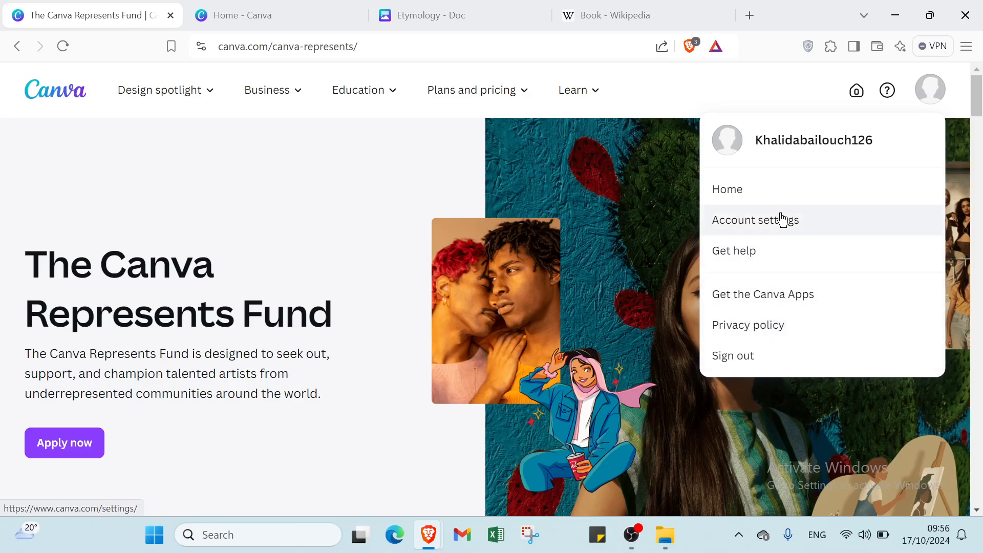
left_click(253, 18)
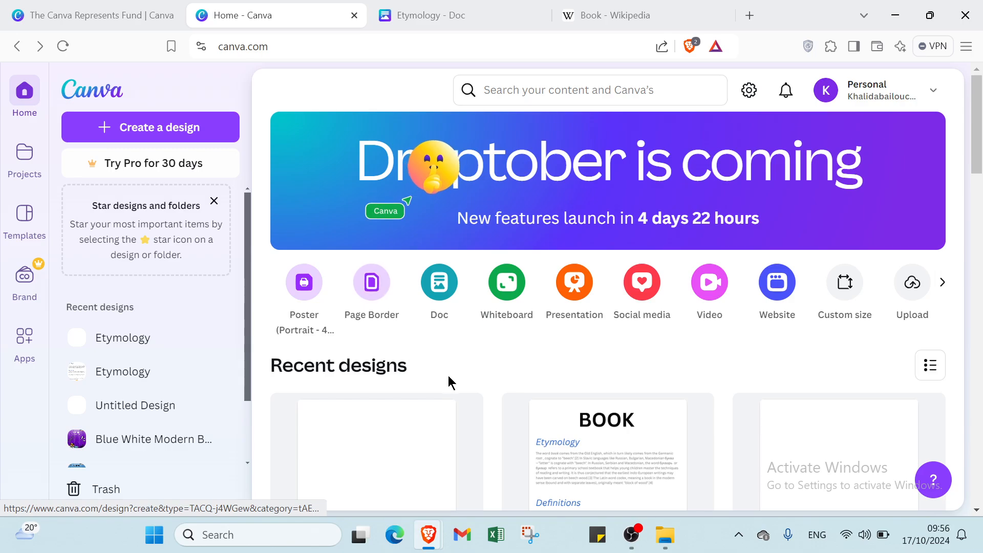
left_click(463, 15)
scroll(428, 230, "up", 2)
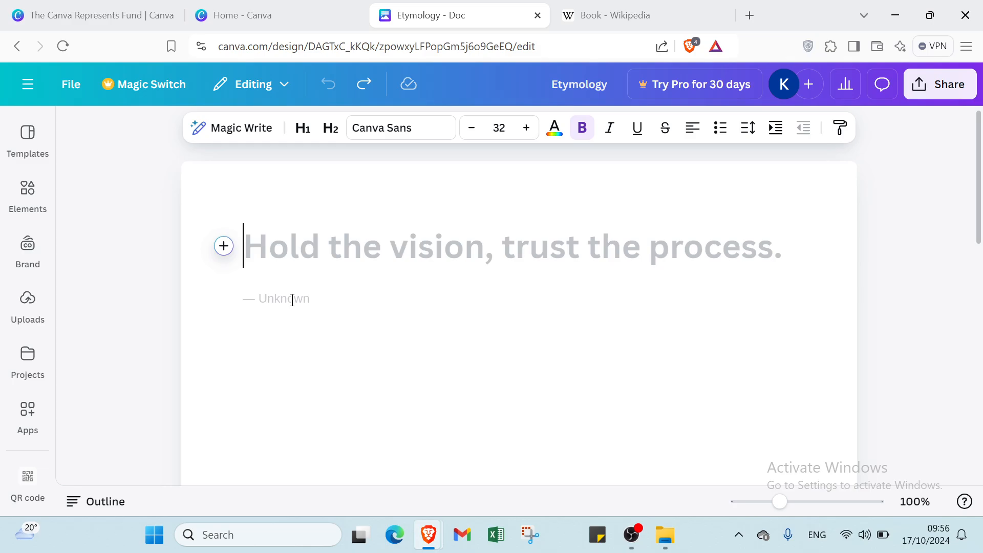
key("ctrl+v")
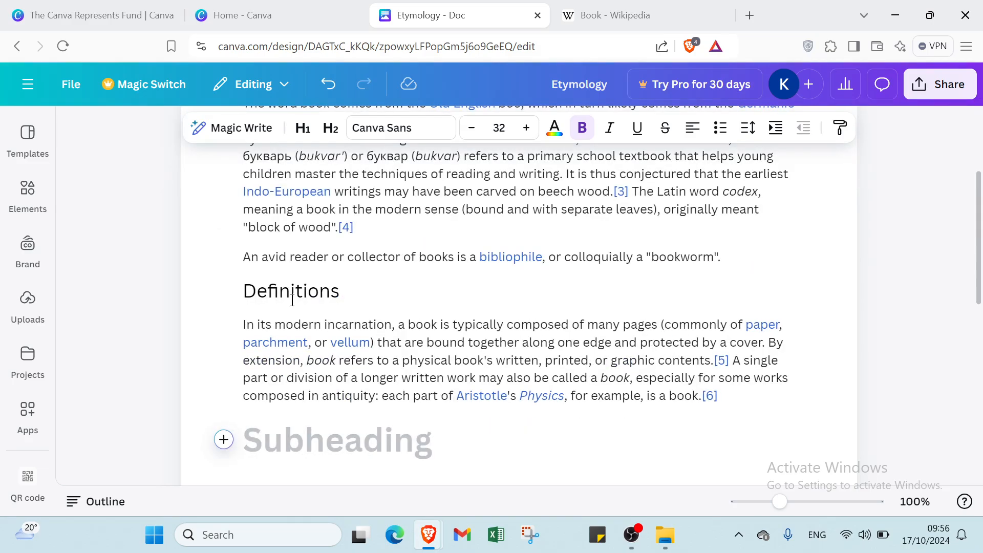
scroll(292, 301, "up", 3)
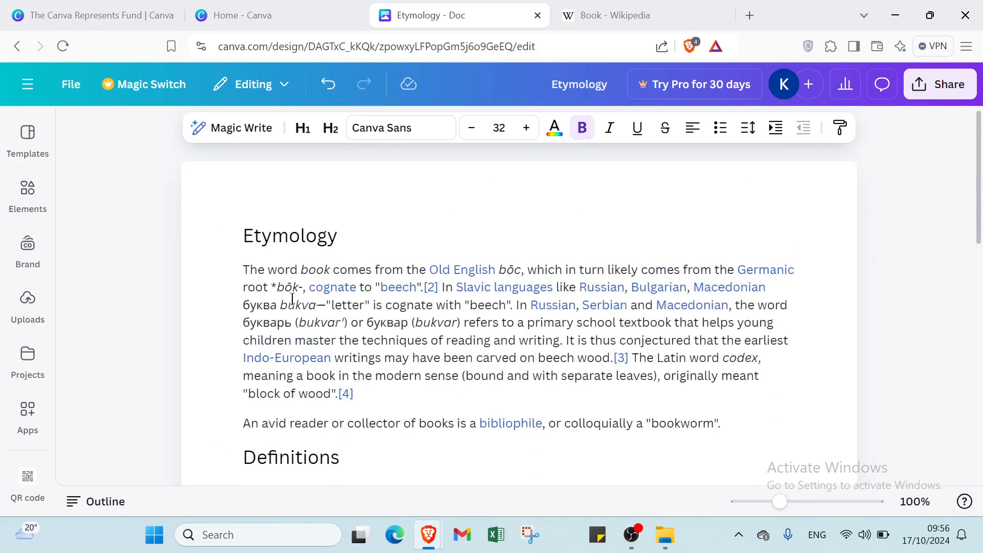
- Insert two blank lines above the Etymology heading and enter the title "BOOK" at the start of the page
left_click(241, 235)
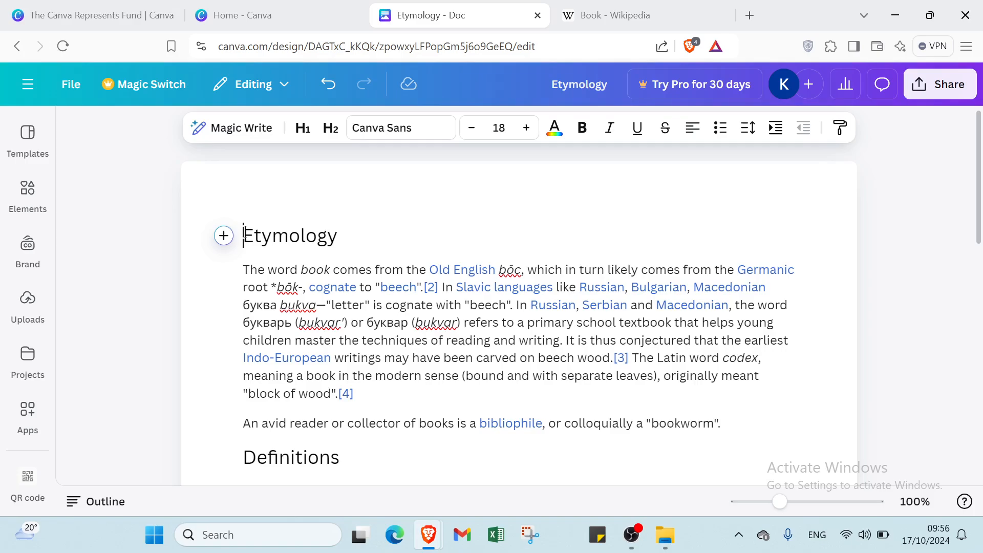
key("Return")
key("Return")
left_click(304, 224)
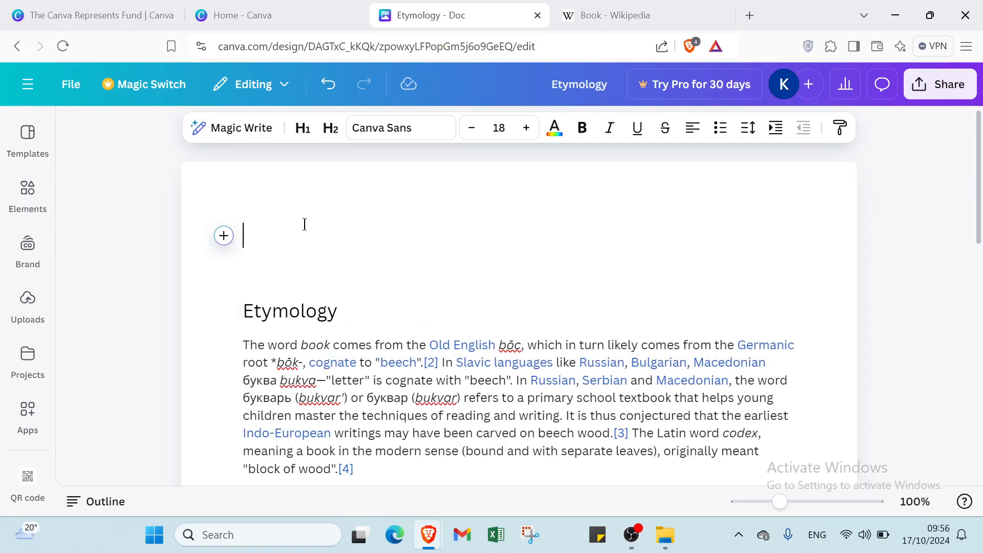
type("BOOK")
- Set the BOOK title's font size to 72 and make it bold
left_click(499, 128)
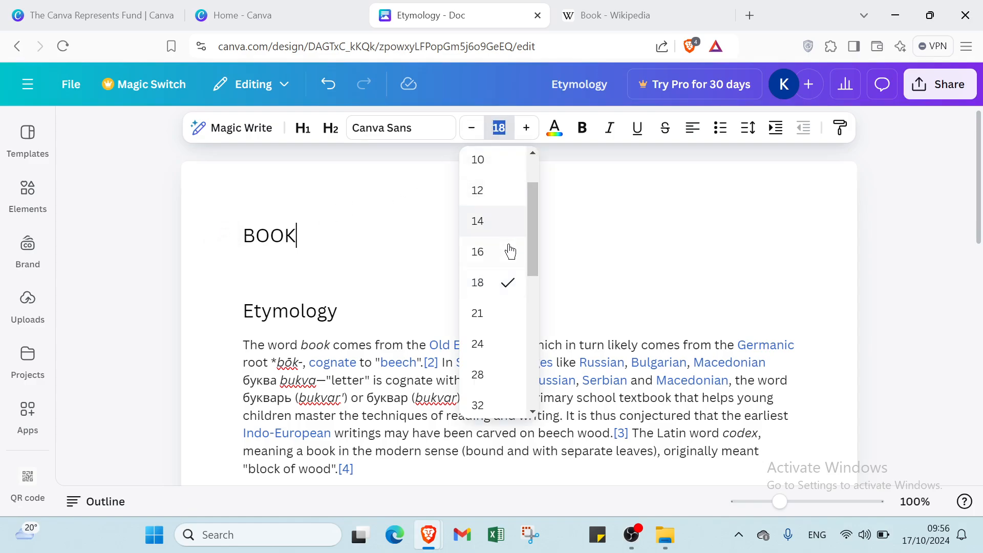
scroll(510, 251, "down", 4)
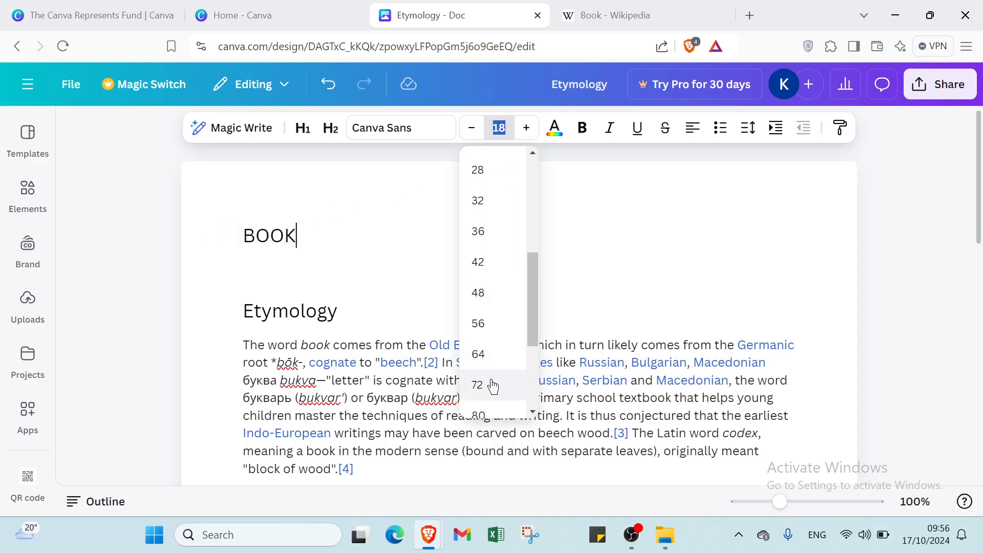
left_click(493, 386)
left_click_drag(301, 240, 218, 246)
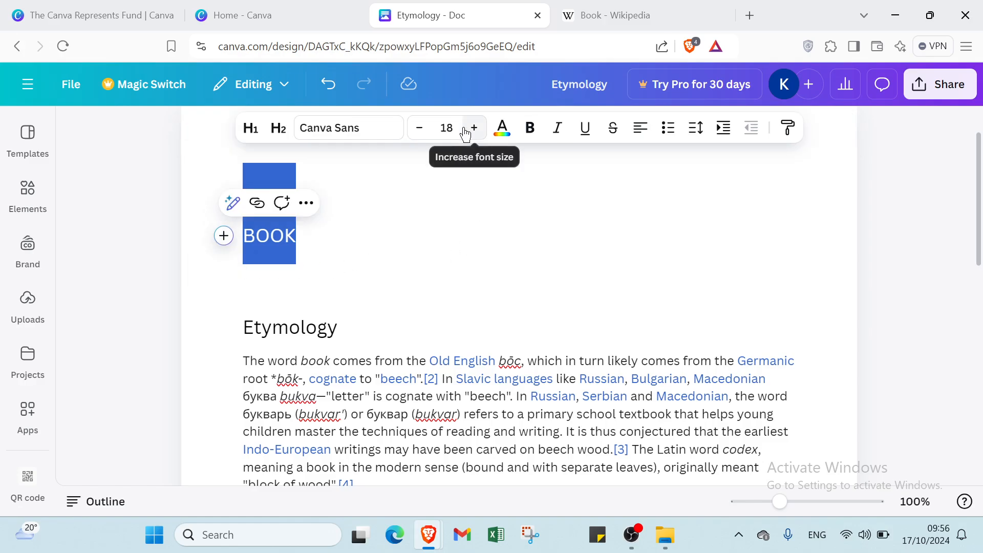
left_click(447, 127)
scroll(459, 269, "down", 5)
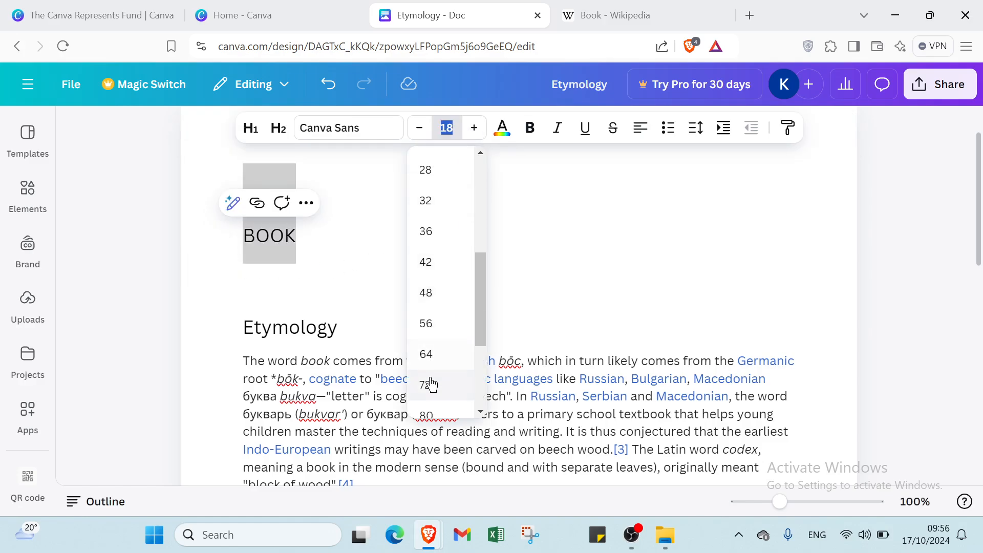
left_click(432, 383)
left_click(530, 128)
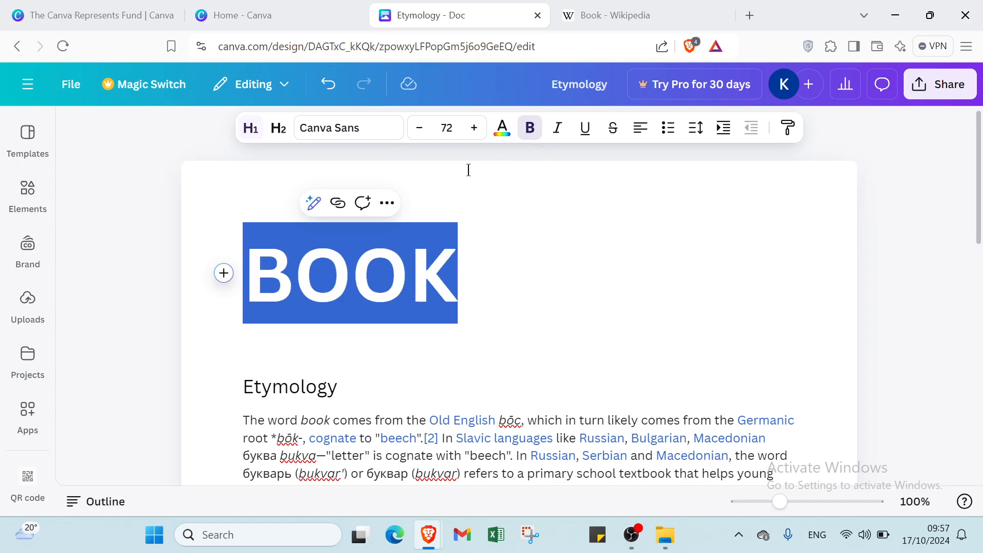
- Color the BOOK title with the blue from the document colors
left_click(502, 127)
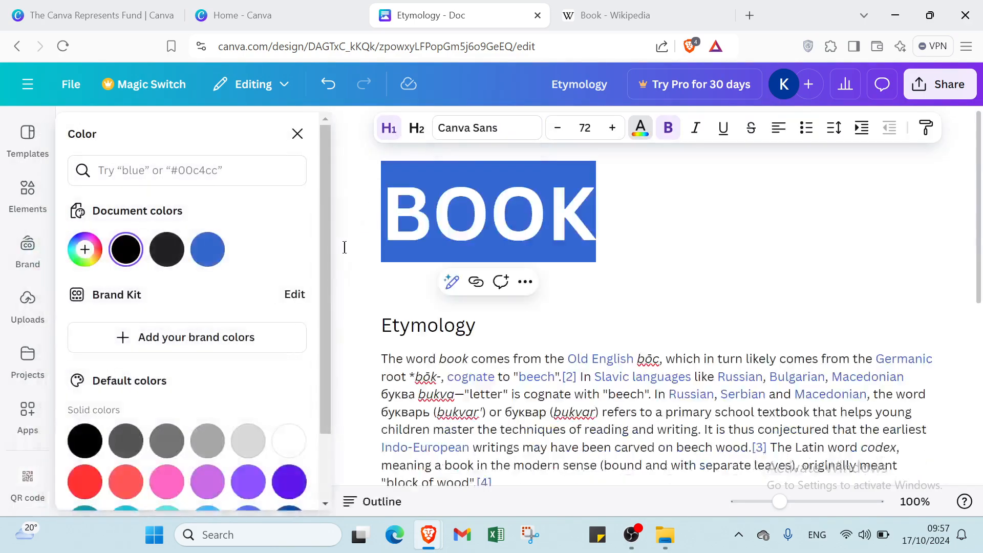
left_click(207, 249)
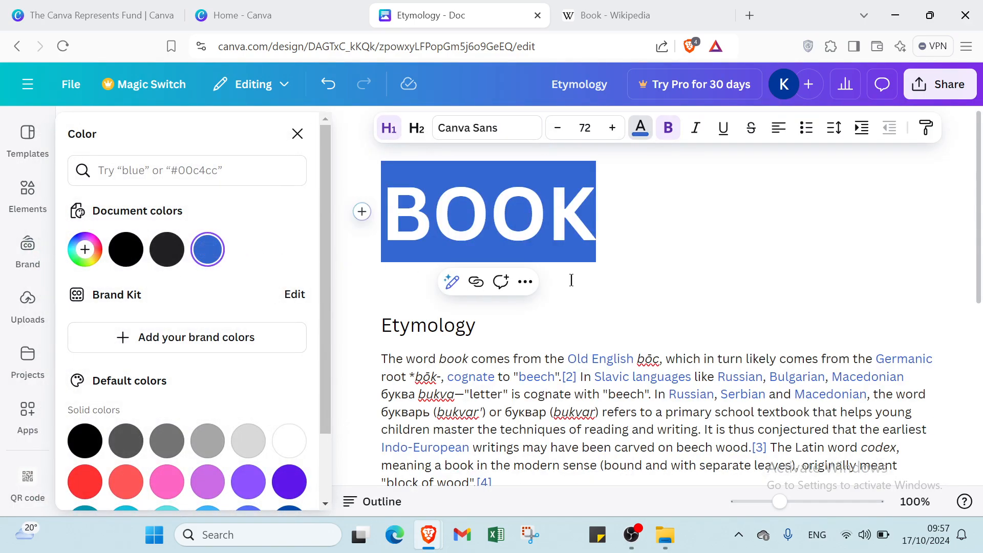
left_click(634, 248)
key("Home")
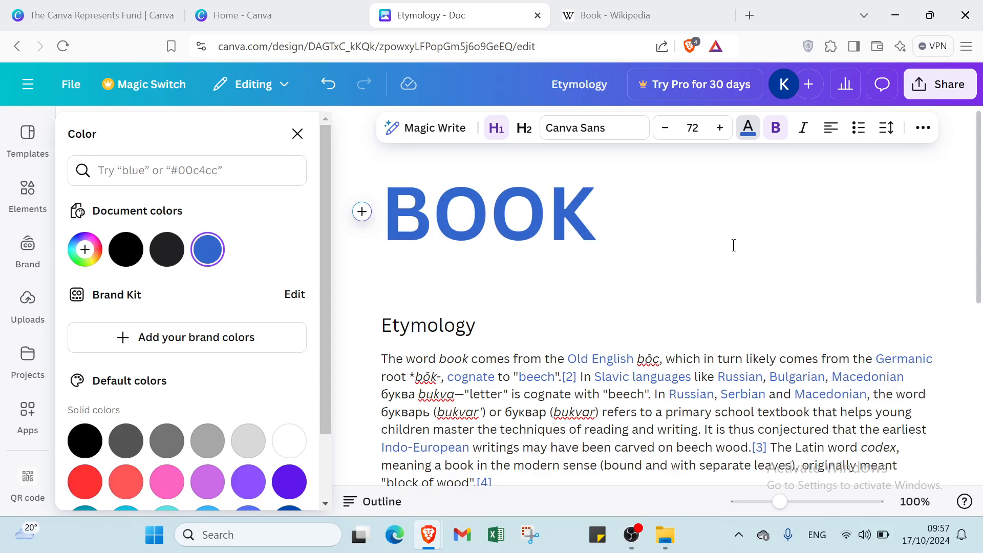
- Turn the BOOK title into a bulleted item and indent it seven levels toward the middle of the page
left_click(859, 128)
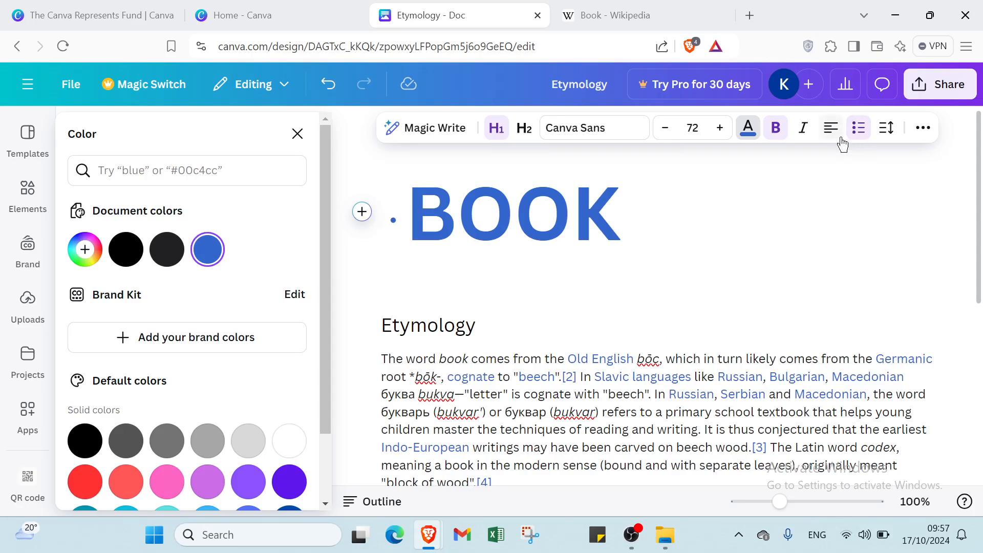
left_click_drag(403, 205, 650, 247)
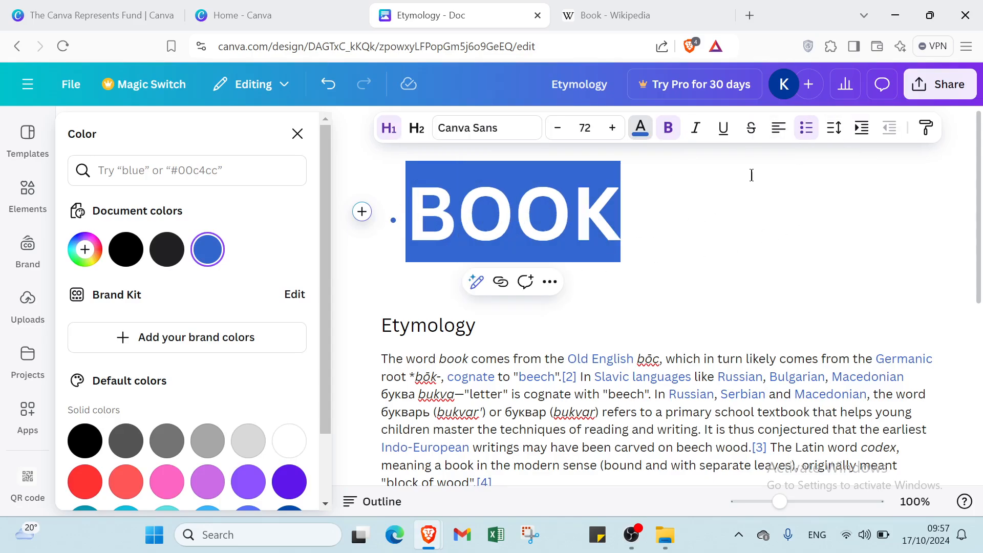
left_click(861, 128)
left_click(856, 132)
left_click(855, 136)
left_click(854, 136)
left_click(854, 136)
left_click(854, 136)
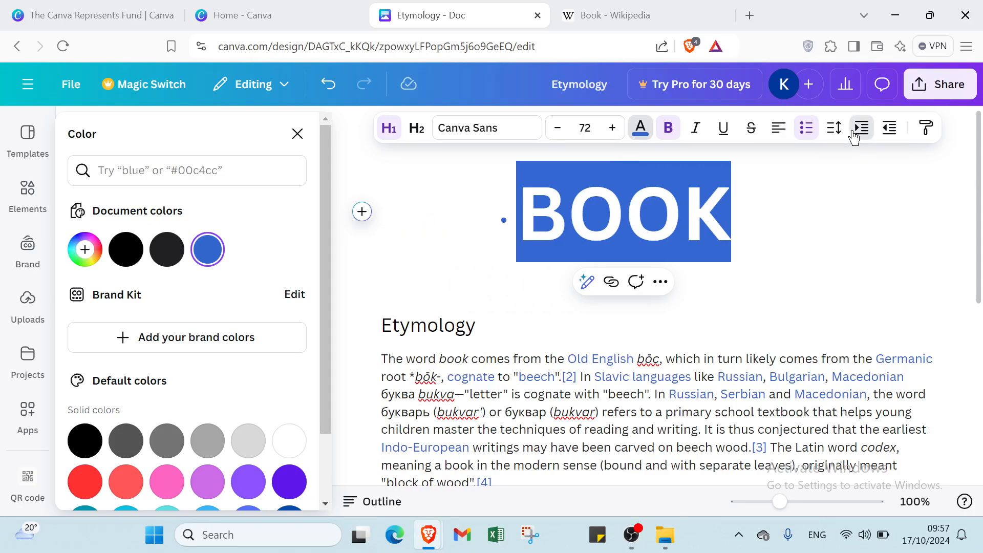
left_click(854, 136)
left_click(823, 220)
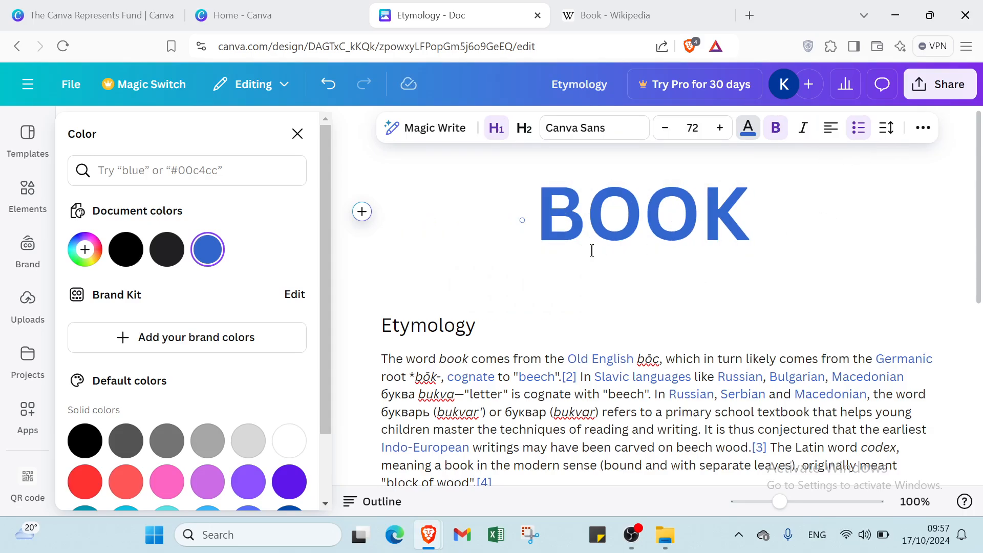
- Apply the H2 heading style to the Etymology heading
left_click_drag(383, 324, 528, 353)
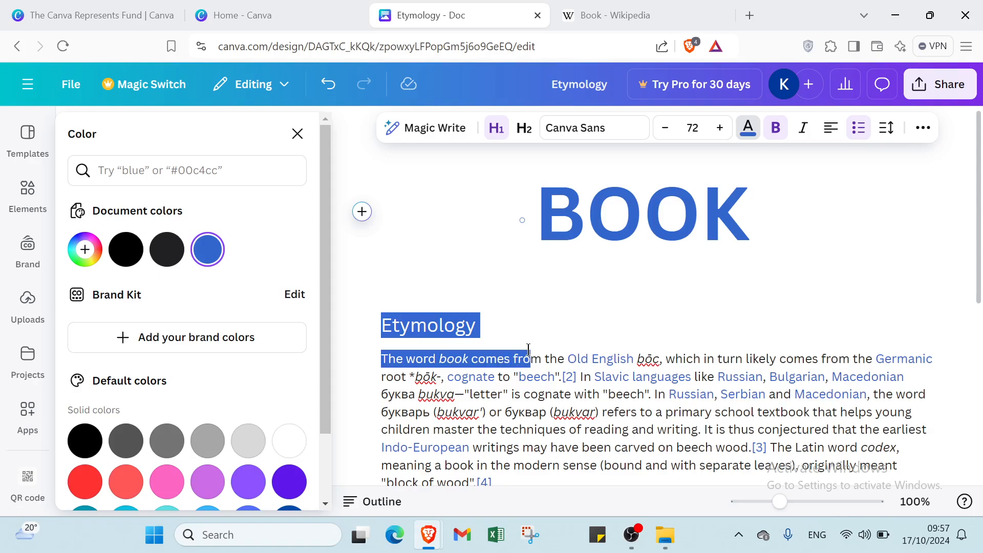
left_click(479, 326)
left_click_drag(487, 319, 386, 303)
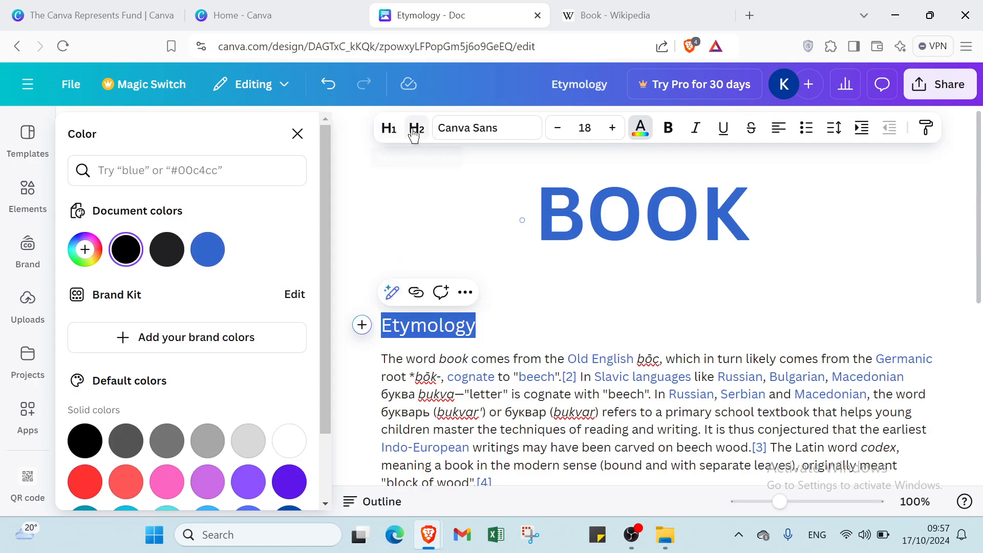
left_click(416, 129)
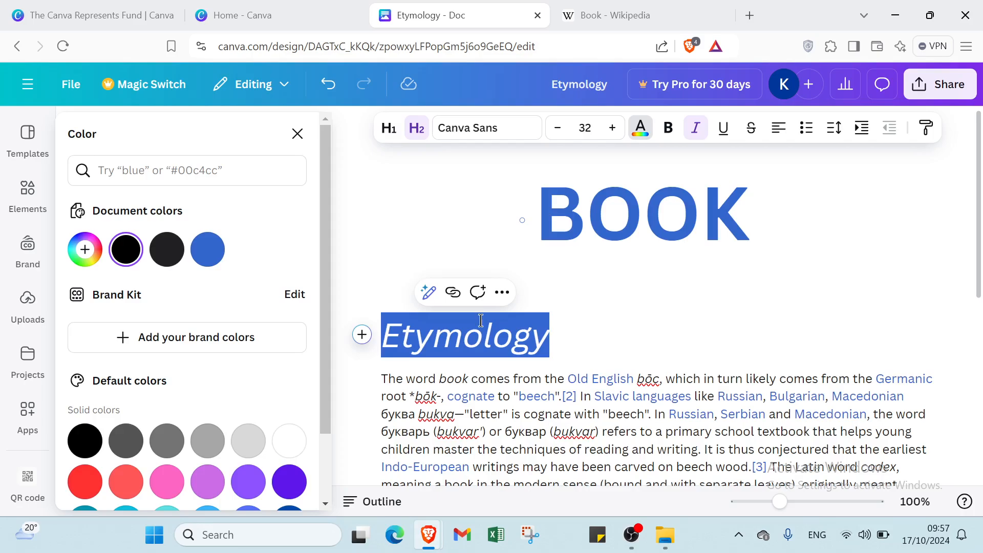
- Color the Etymology heading dark gray from the default solid colors and remove the blank line above it
left_click(640, 128)
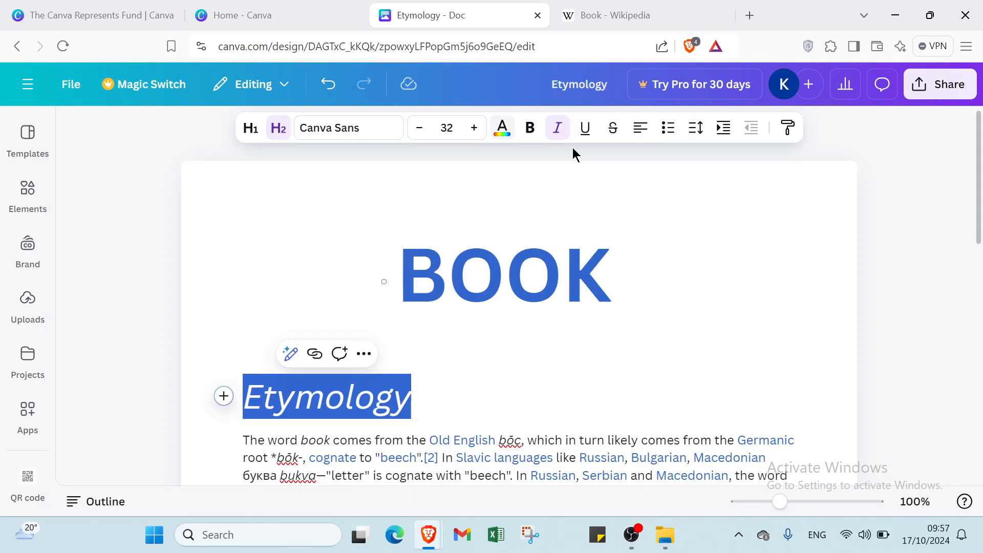
left_click(503, 128)
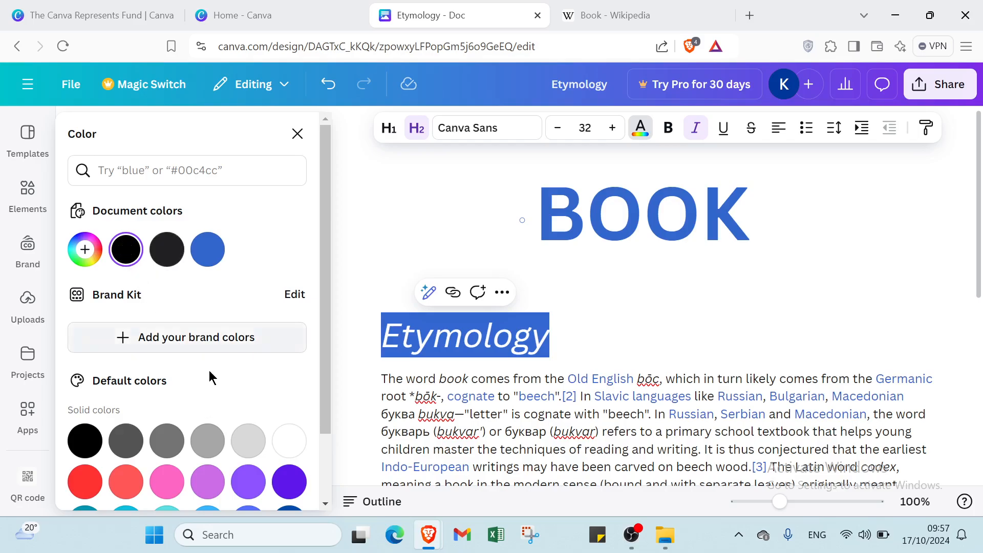
left_click(137, 449)
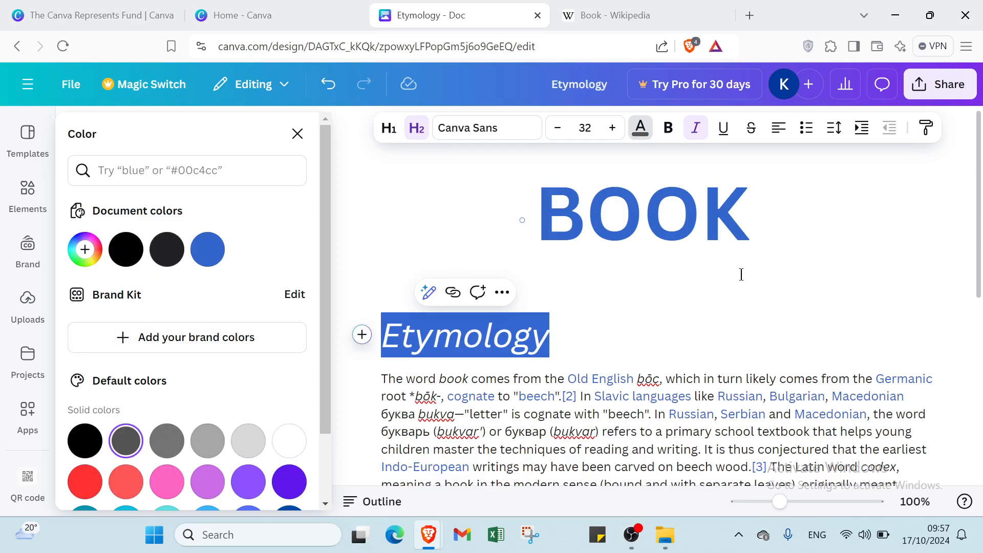
left_click(555, 339)
left_click(389, 307)
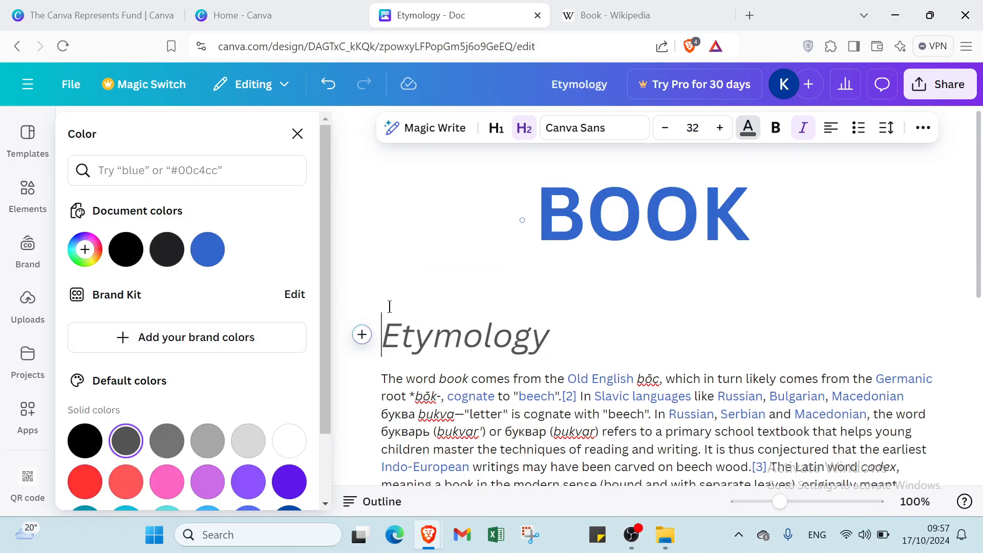
left_click(390, 305)
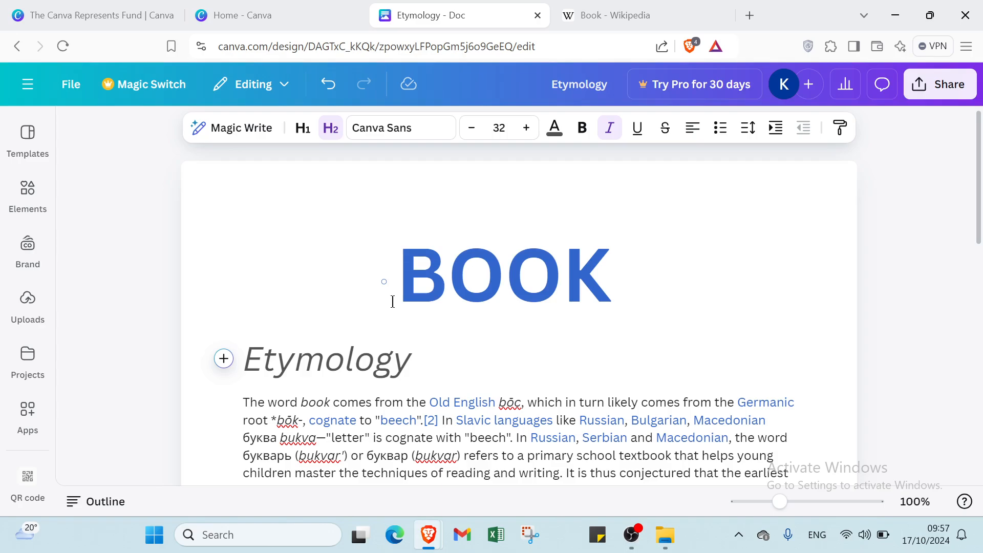
- Color the whole paragraph under the Etymology heading, including its link text, black from the document colors
scroll(410, 350, "down", 3)
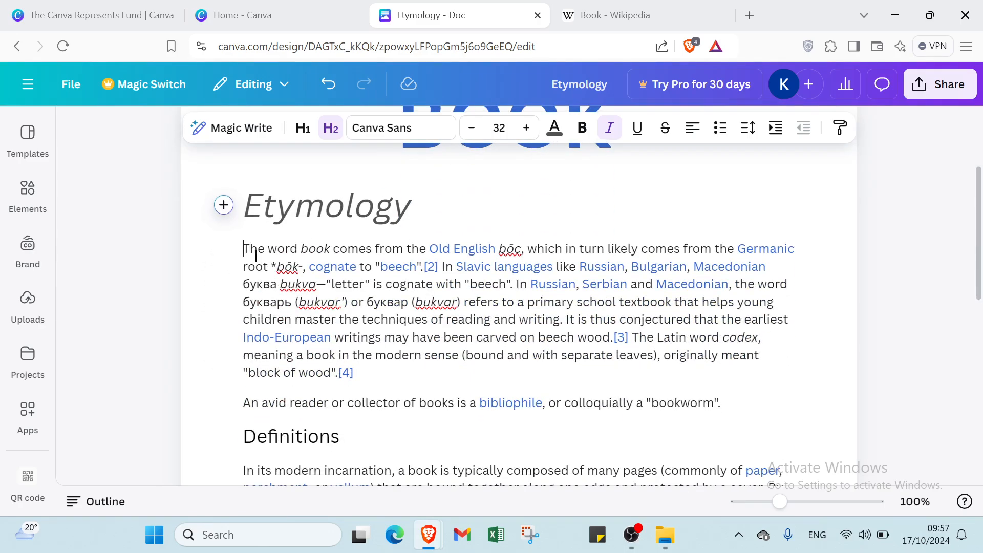
left_click_drag(242, 250, 421, 380)
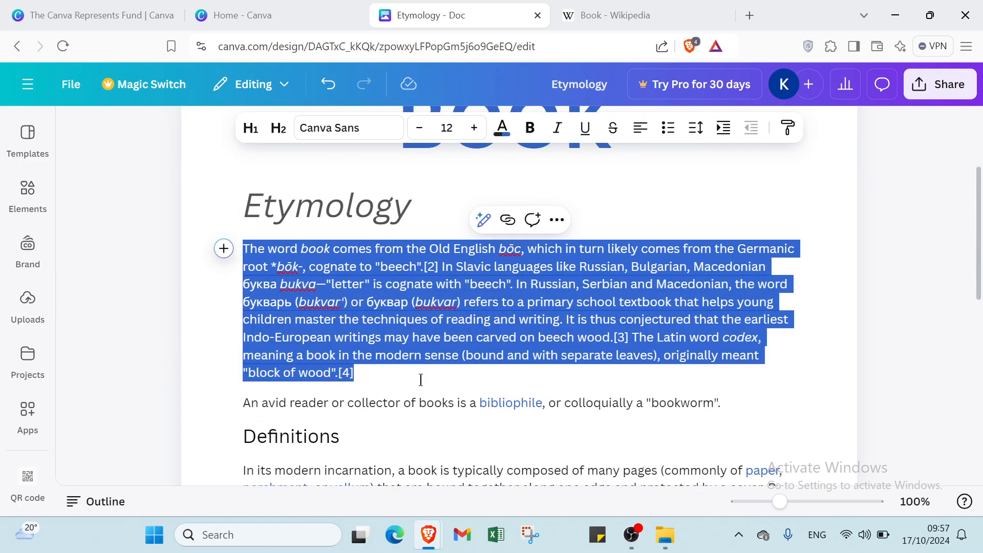
left_click(421, 379)
left_click_drag(238, 247, 424, 368)
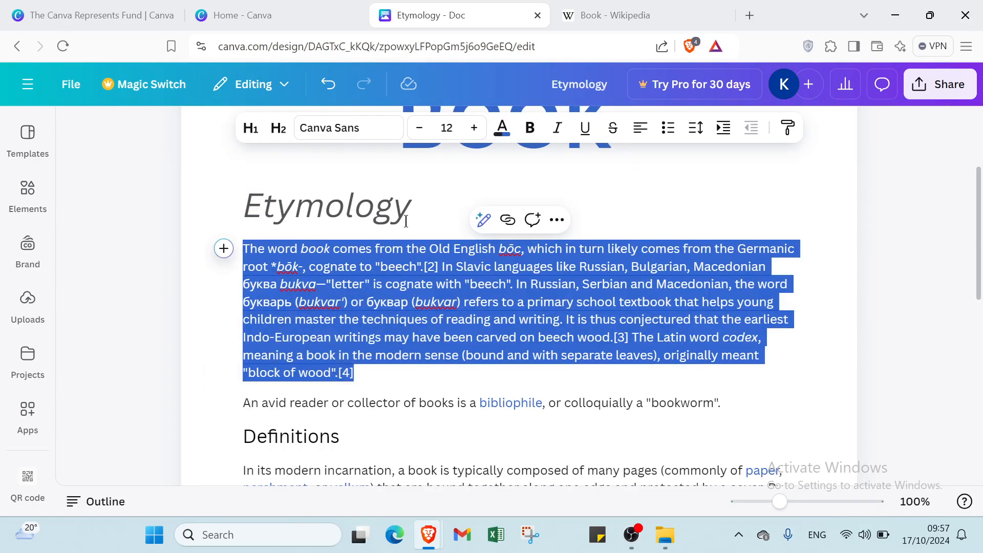
left_click(502, 128)
left_click(126, 249)
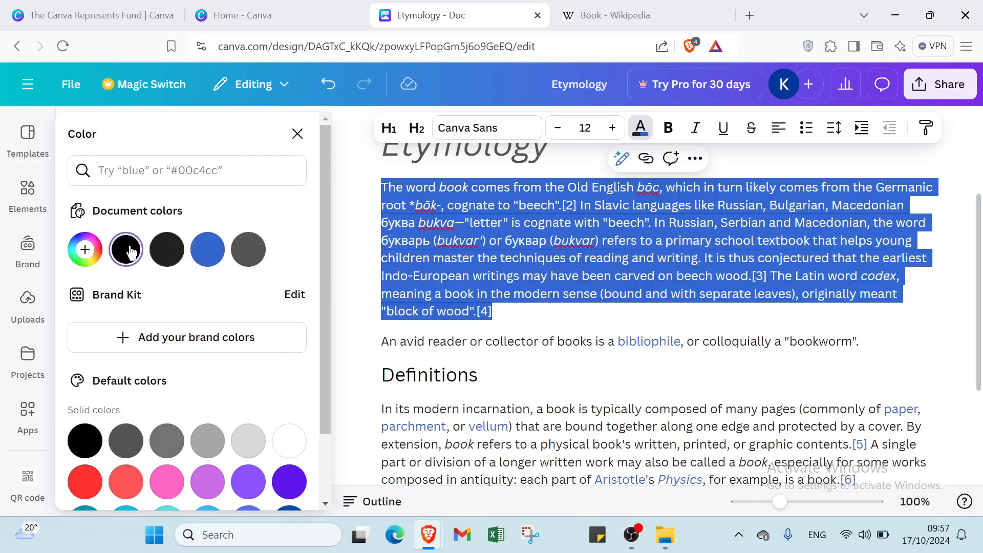
- Delete the "An avid reader or collector of books" line and the closing bracket of the paragraph above it
left_click(539, 342)
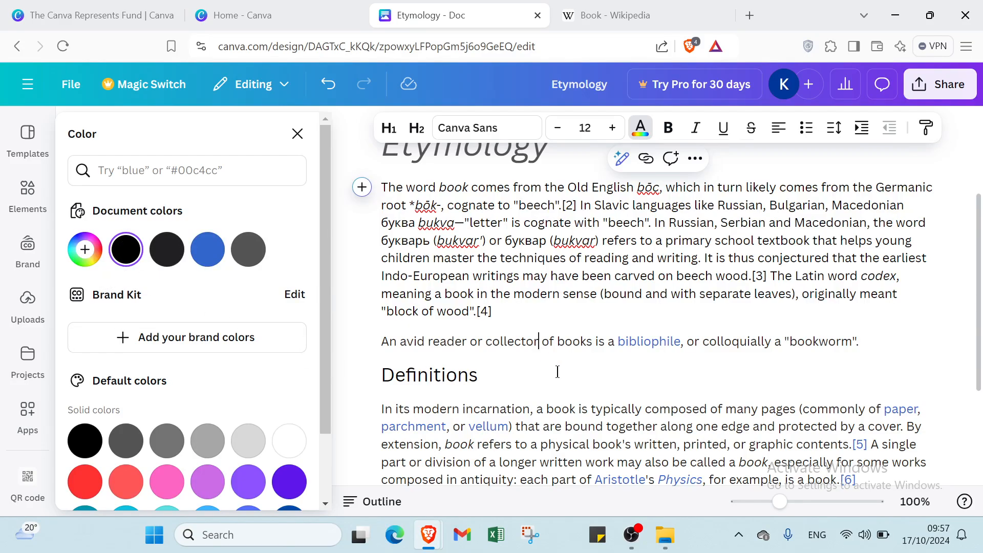
left_click(859, 345)
key("BackSpace")
key("BackSpace")
key("BackSpace")
key("BackSpace")
key("BackSpace")
key("BackSpace")
key("BackSpace")
key("BackSpace")
key("BackSpace")
key("BackSpace")
key("BackSpace")
key("BackSpace")
key("BackSpace")
key("BackSpace")
key("BackSpace")
key("BackSpace")
key("BackSpace")
key("BackSpace")
key("BackSpace")
key("BackSpace")
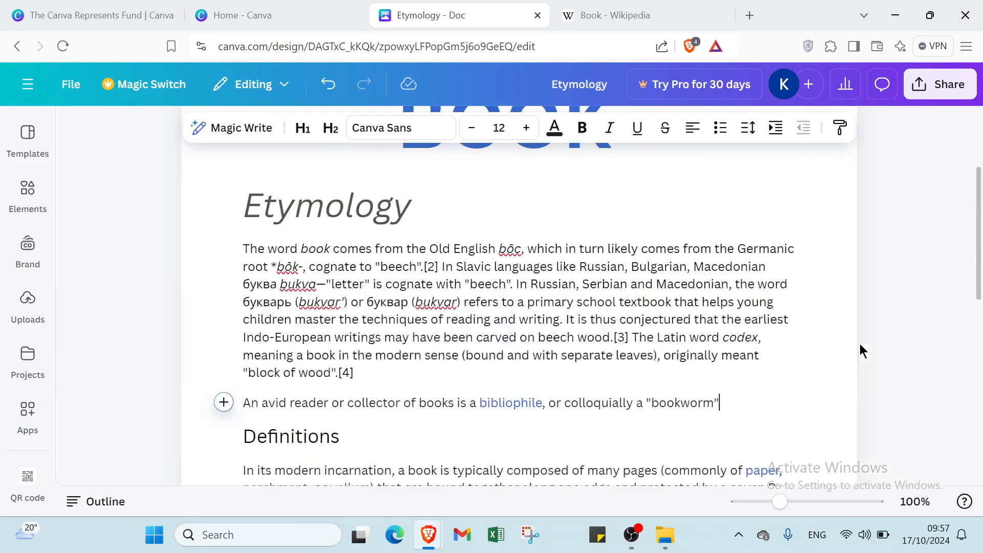
key("BackSpace")
key("BackSpace")
key("BackSpace")
key("BackSpace")
key("BackSpace")
key("BackSpace")
key("BackSpace")
key("BackSpace")
key("BackSpace")
key("BackSpace")
key("BackSpace")
key("BackSpace")
key("BackSpace")
key("BackSpace")
key("BackSpace")
key("BackSpace")
key("BackSpace")
key("BackSpace")
key("BackSpace")
key("BackSpace")
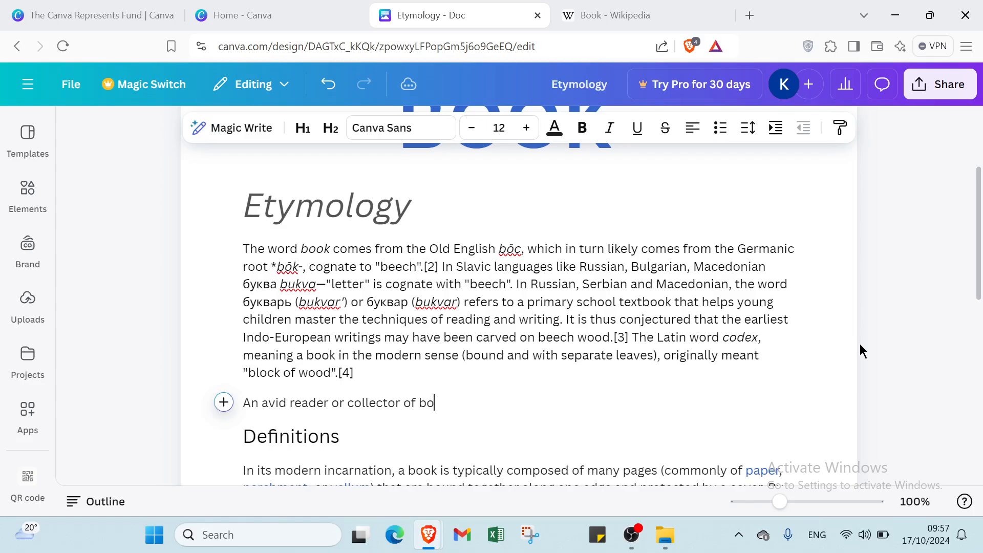
key("BackSpace")
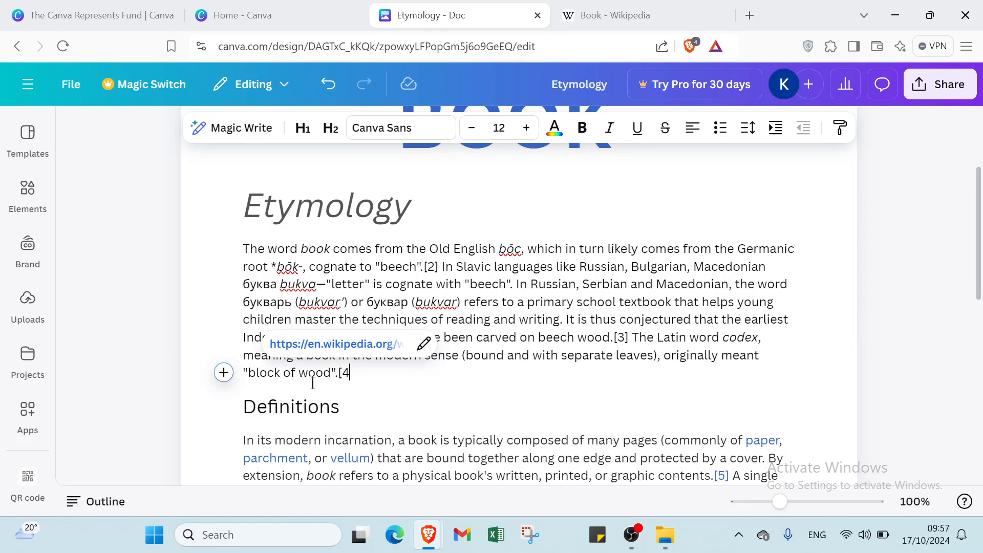
- Apply the H2 heading style to the Definitions heading and color it medium gray from the default solid colors
left_click_drag(340, 398, 239, 406)
left_click(447, 128)
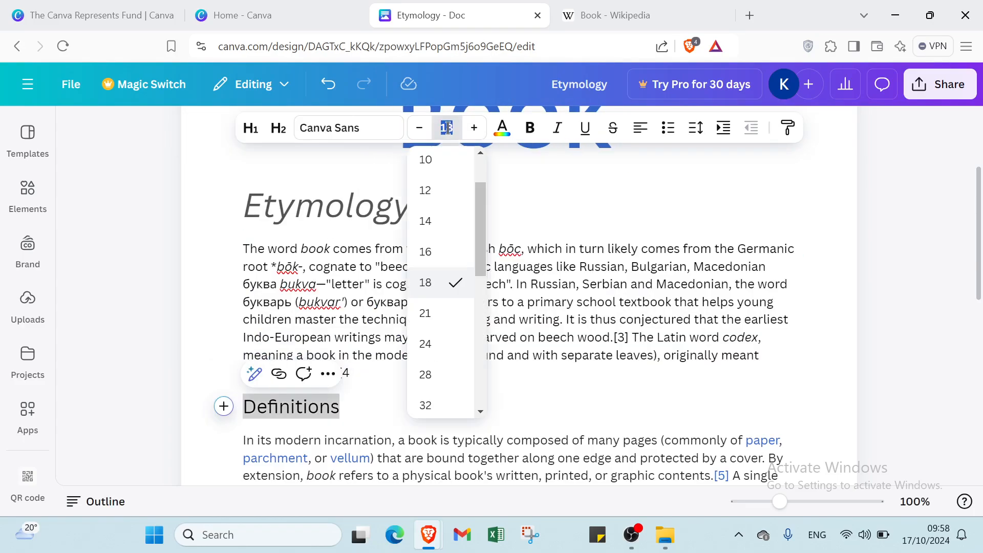
left_click(276, 129)
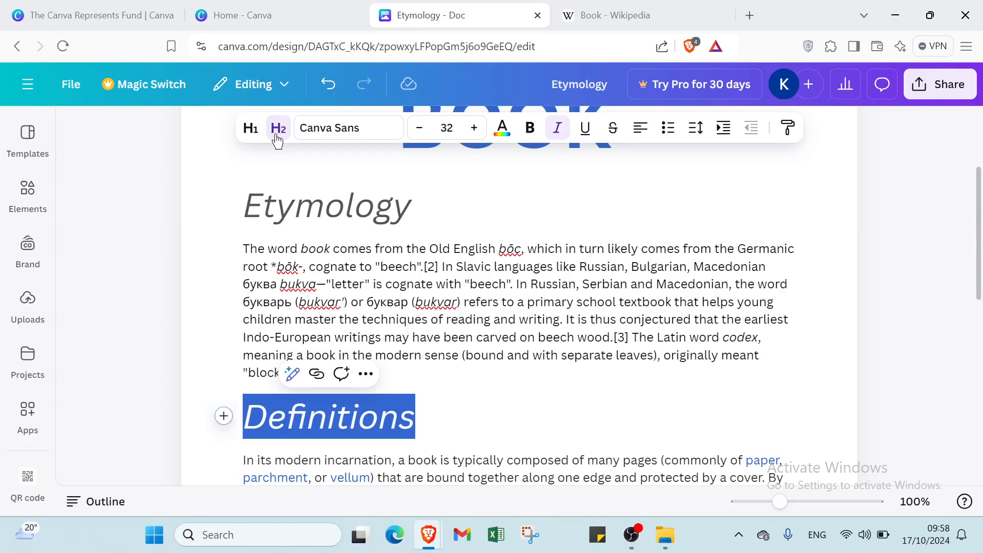
left_click(510, 134)
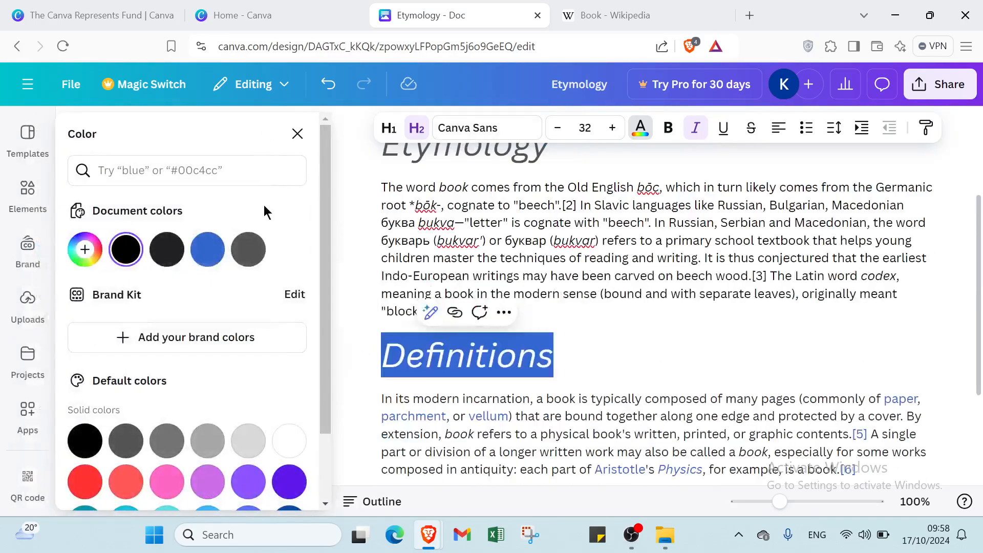
left_click(171, 451)
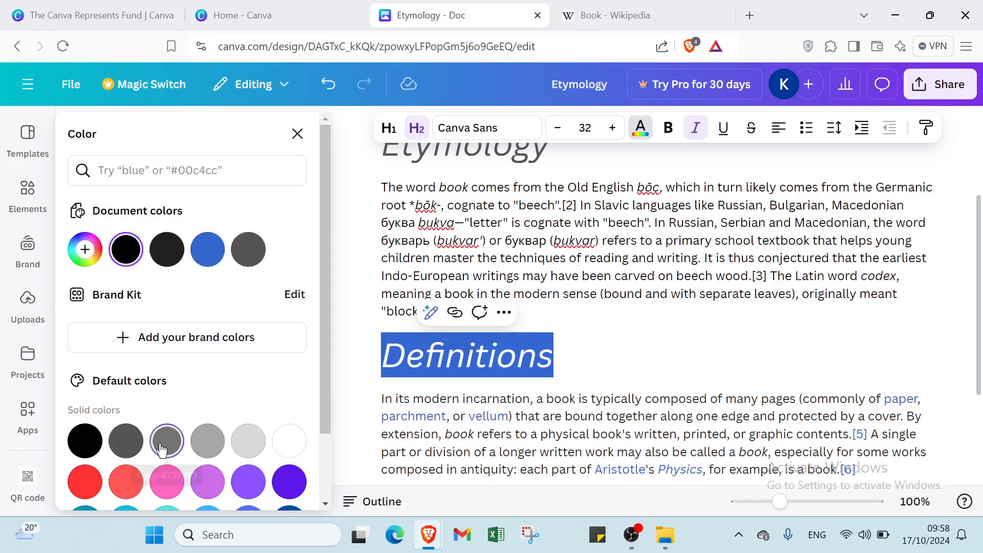
left_click(565, 362)
- Color the whole paragraph under the Definitions heading, including its link text, black from the document colors
scroll(511, 345, "down", 2)
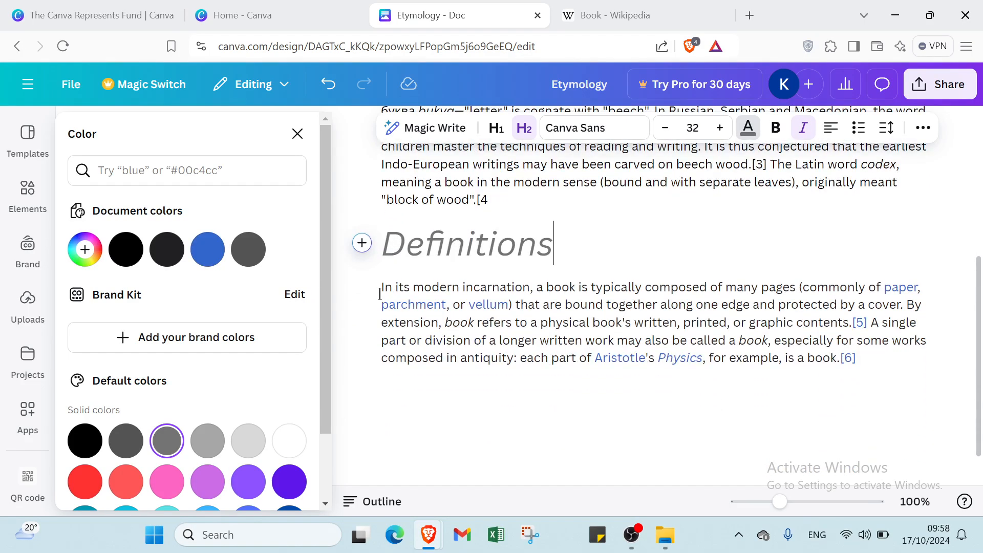
left_click_drag(381, 287, 892, 360)
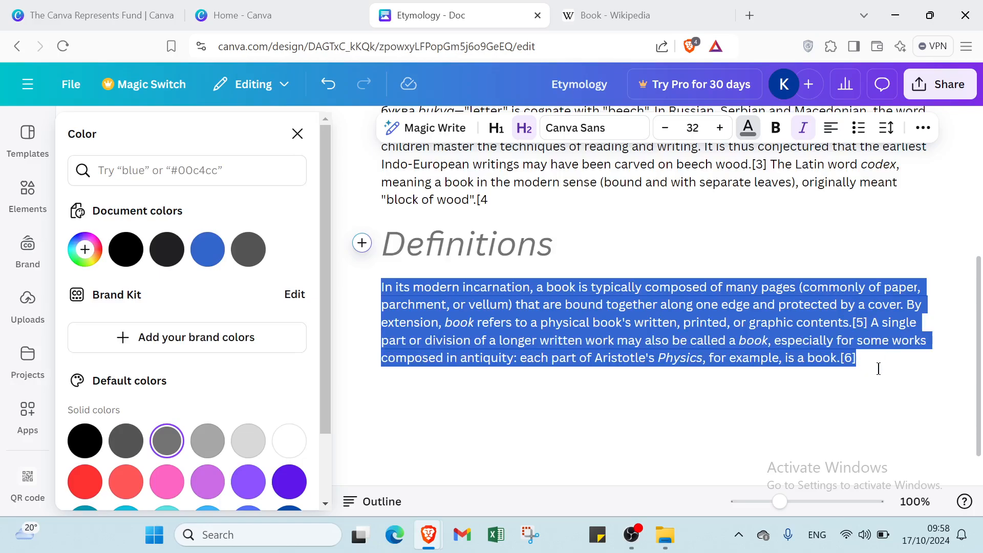
left_click_drag(594, 413, 774, 414)
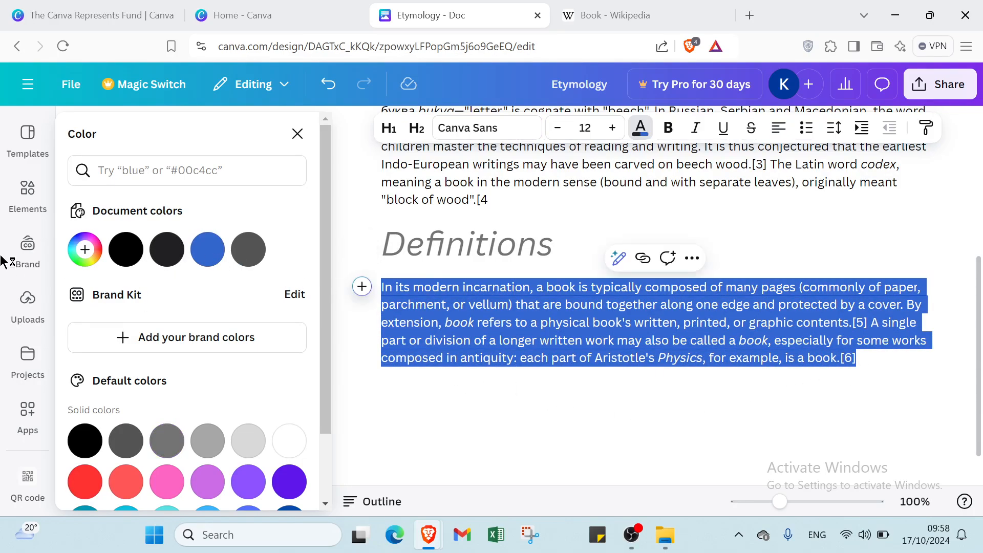
left_click(126, 249)
- Add a subheading reading CONCLUSION below the Definitions paragraph
left_click(458, 388)
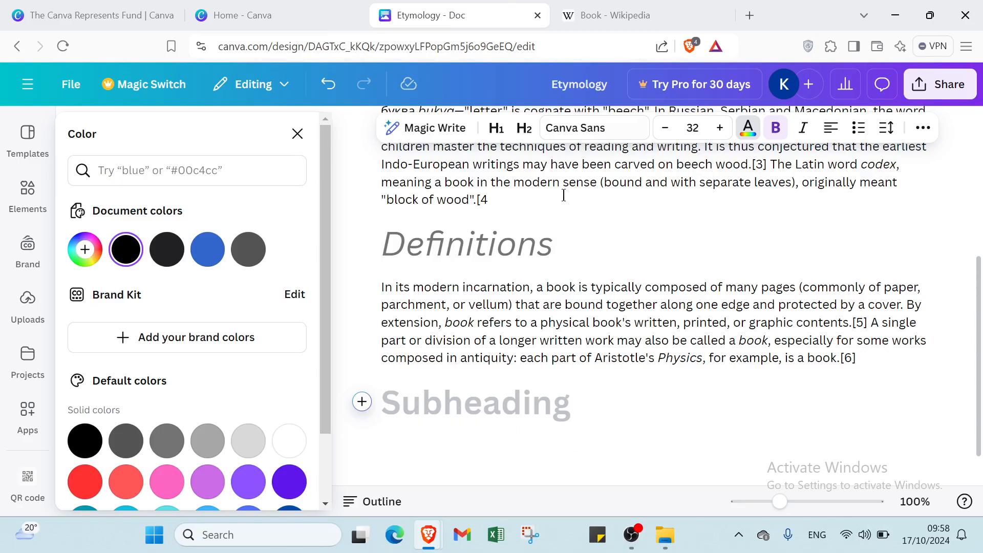
type("CONC")
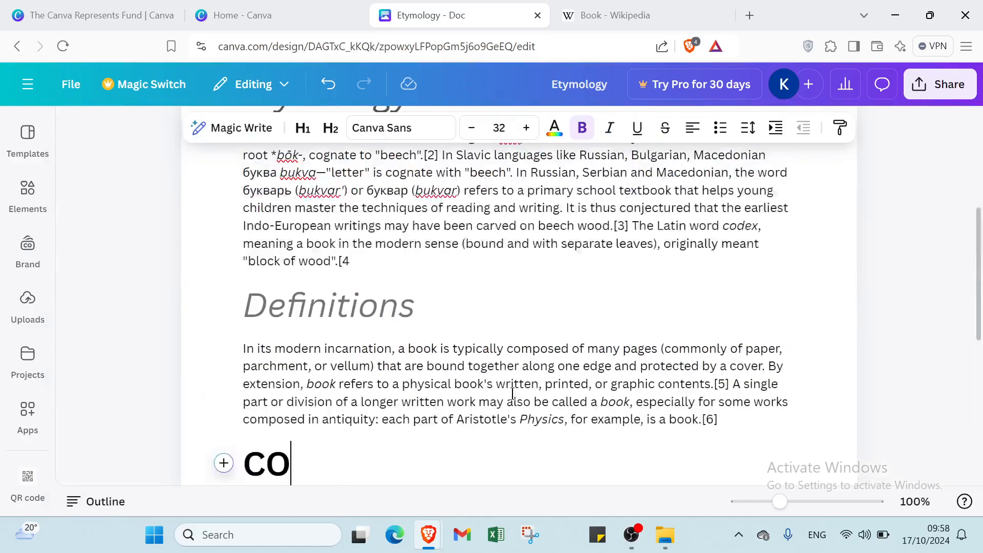
type("USION")
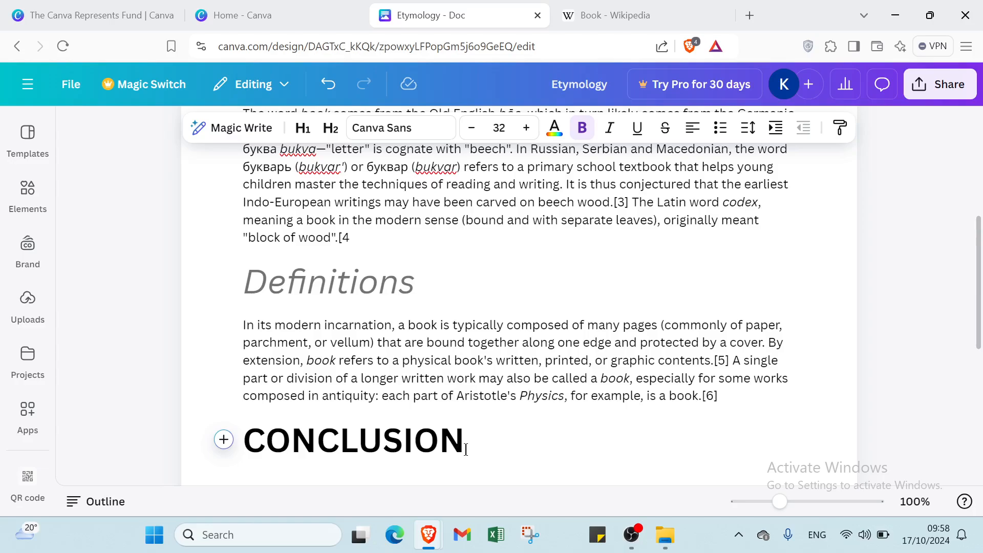
- Underline the CONCLUSION heading, remove its bold formatting, and color it dark gray from the document colors
left_click_drag(466, 450, 245, 382)
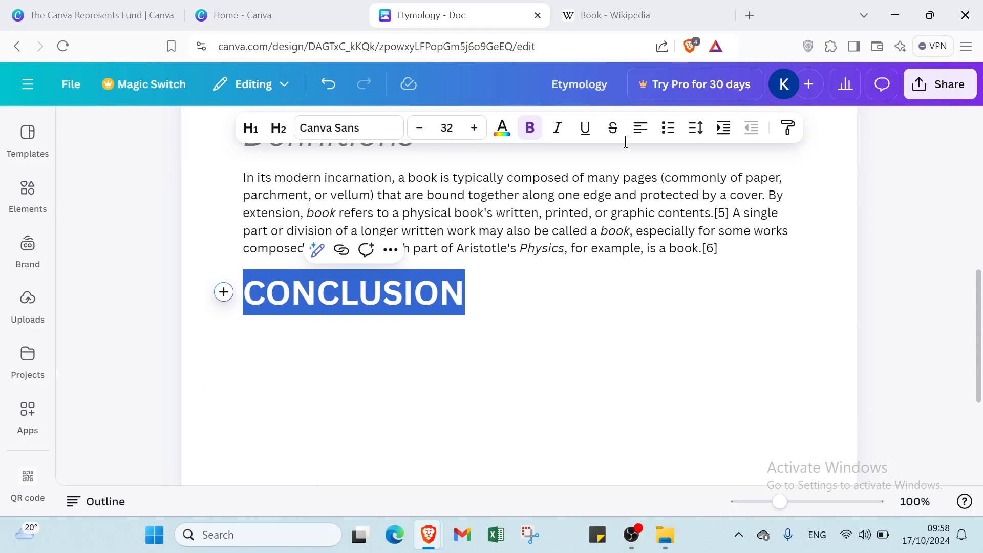
left_click(586, 128)
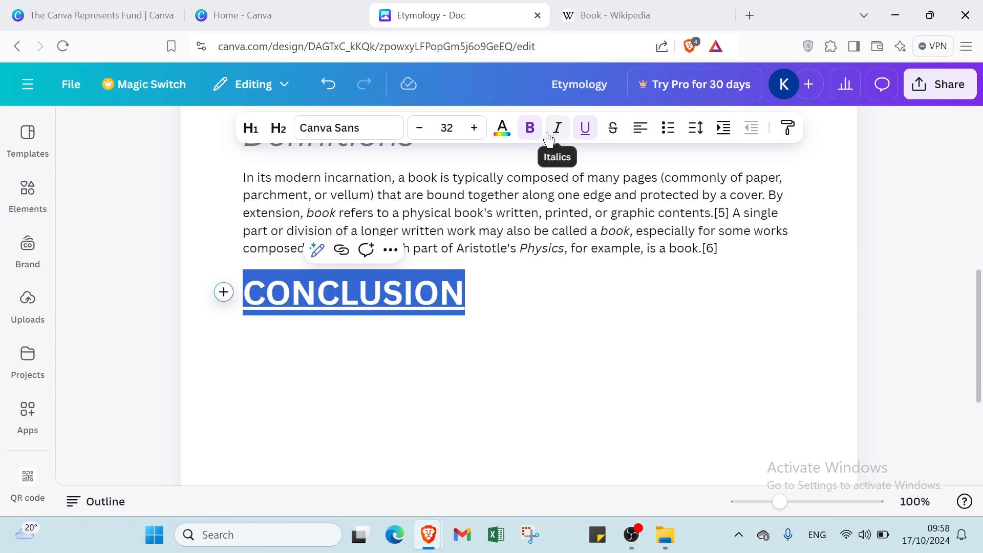
left_click(539, 134)
left_click(502, 128)
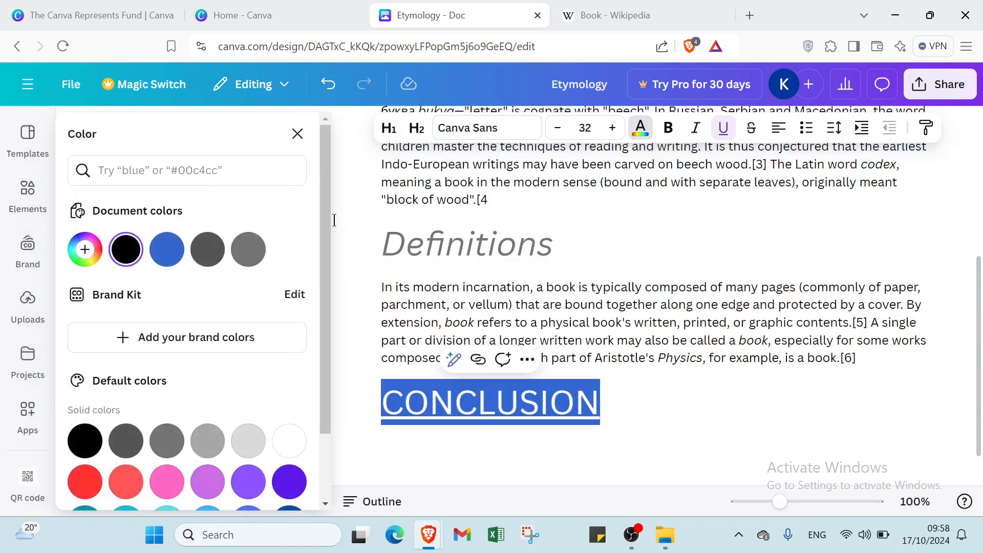
left_click(216, 258)
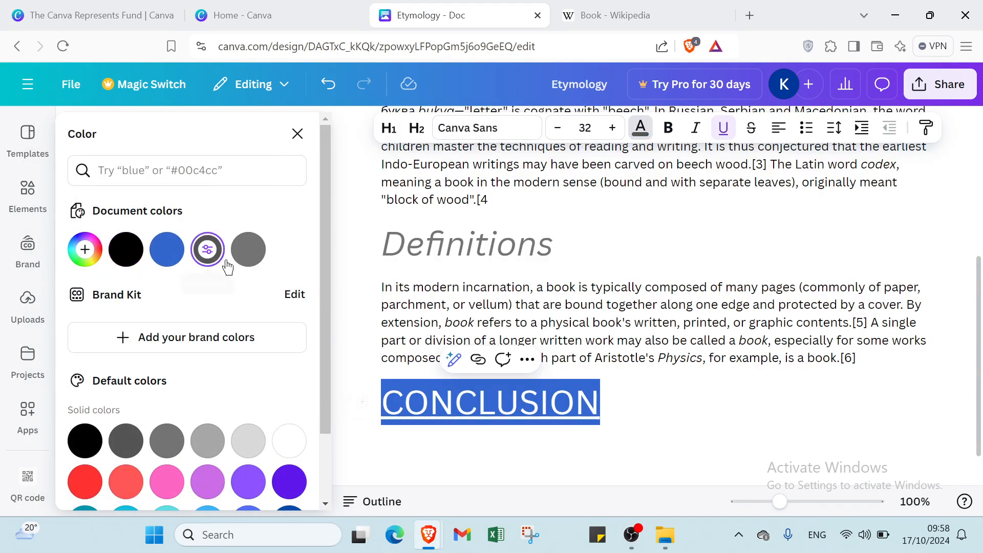
left_click(634, 415)
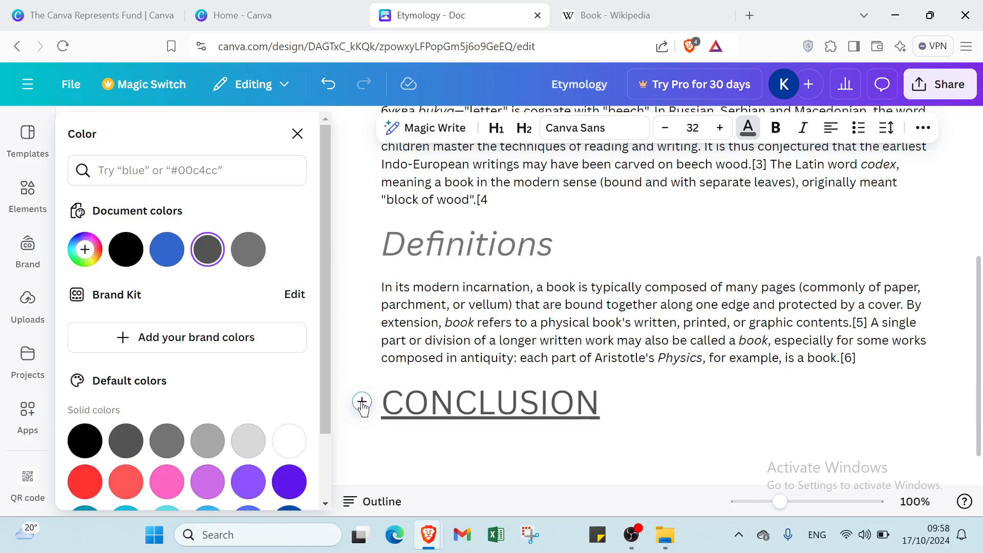
- Review the formatted document from the BOOK title to the CONCLUSION heading and close the color options
scroll(328, 378, "down", 1)
scroll(425, 332, "up", 5)
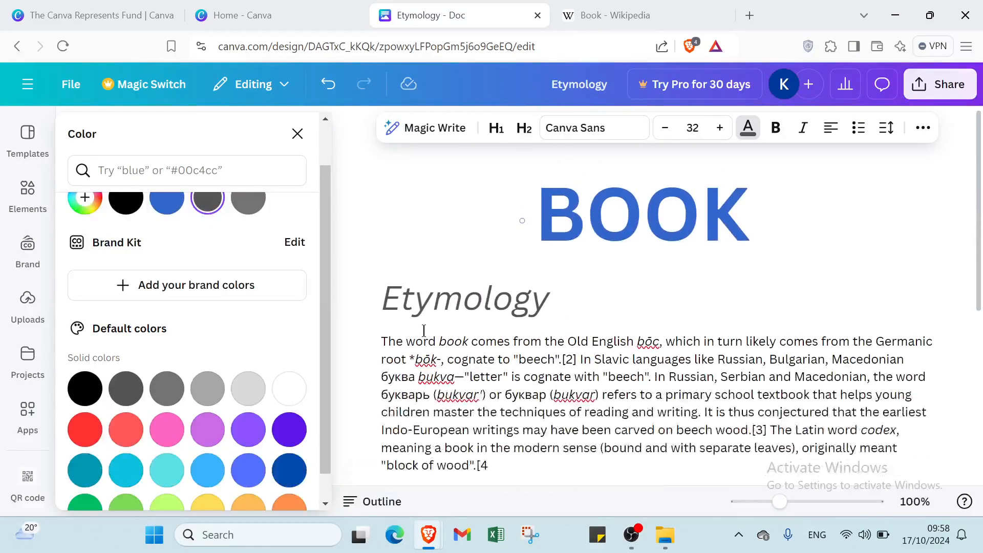
scroll(424, 331, "down", 4)
scroll(424, 331, "down", 1)
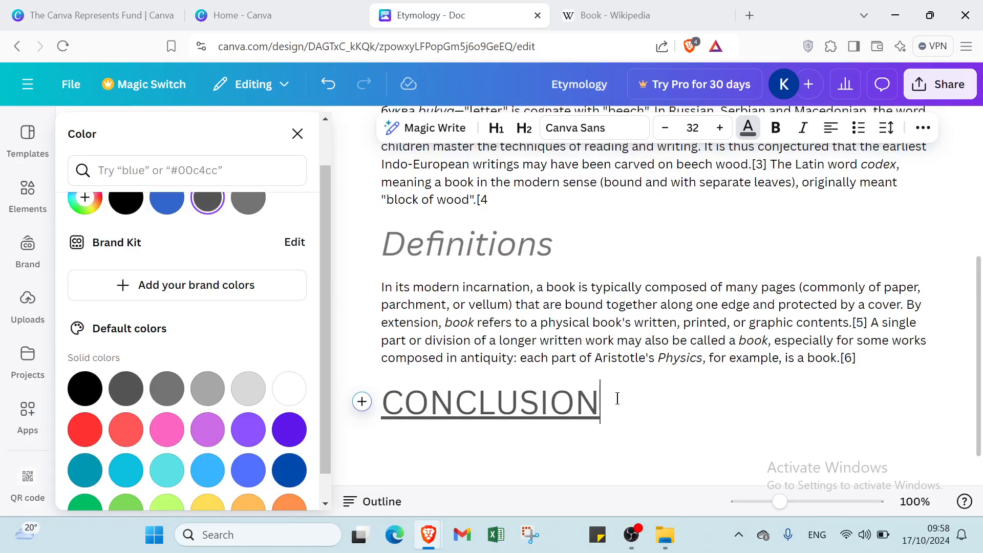
scroll(625, 407, "up", 3)
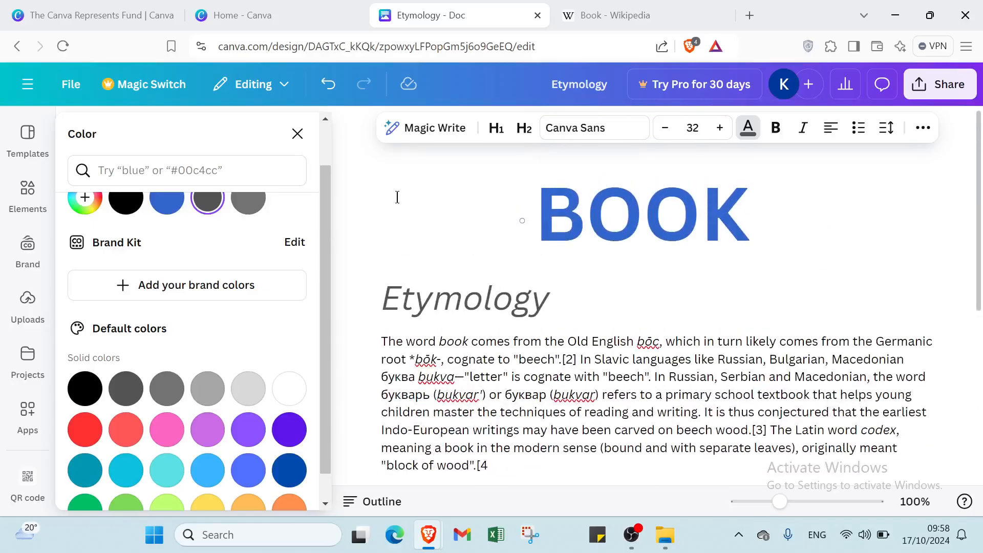
left_click(298, 134)
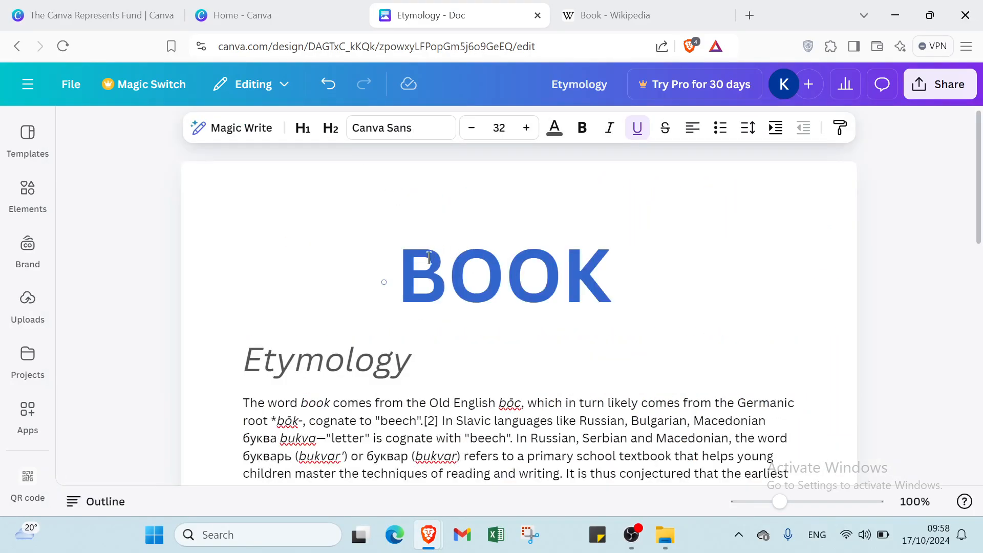
- Insert a 2 Columns block between the BOOK title and the Etymology heading
left_click(223, 360)
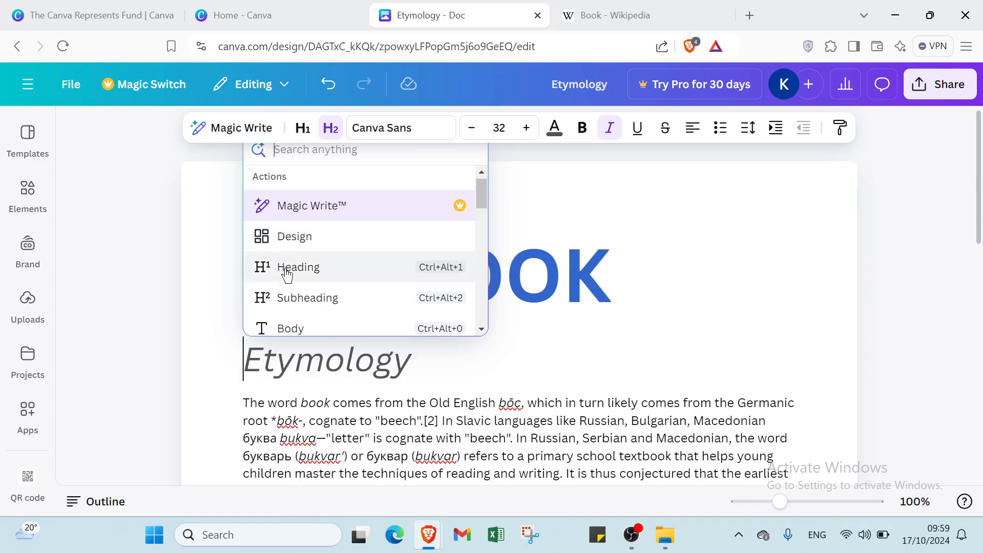
scroll(288, 272, "down", 1)
scroll(288, 269, "down", 1)
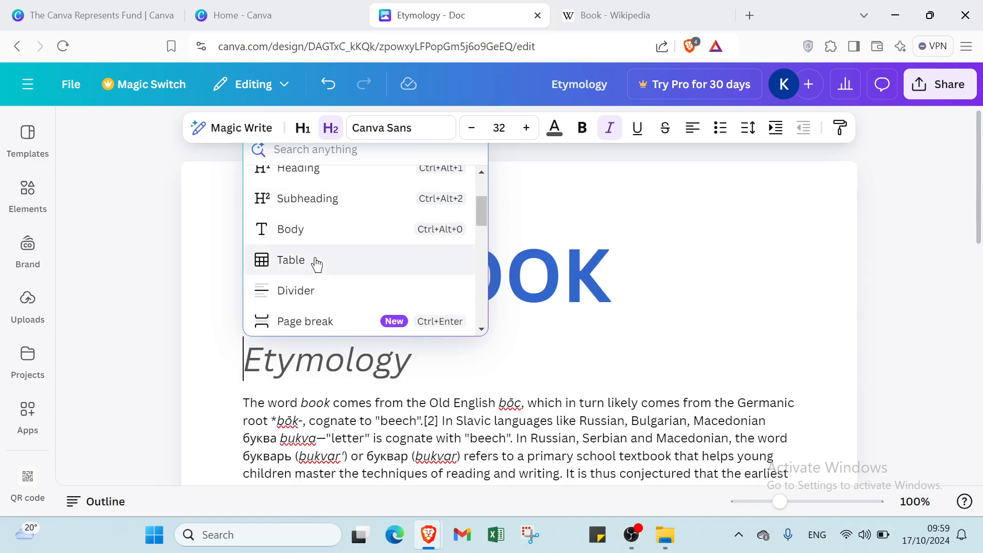
scroll(305, 281, "down", 3)
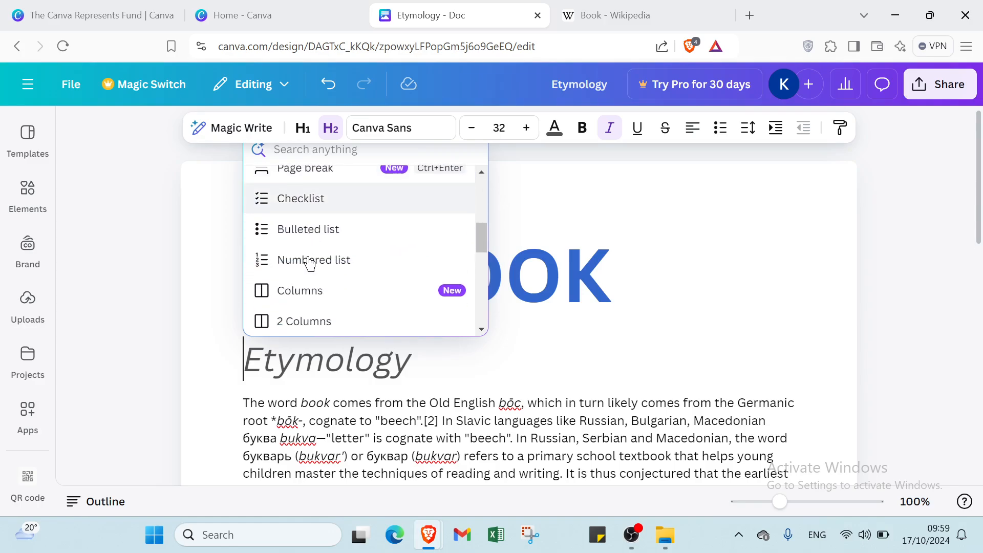
scroll(315, 226, "down", 1)
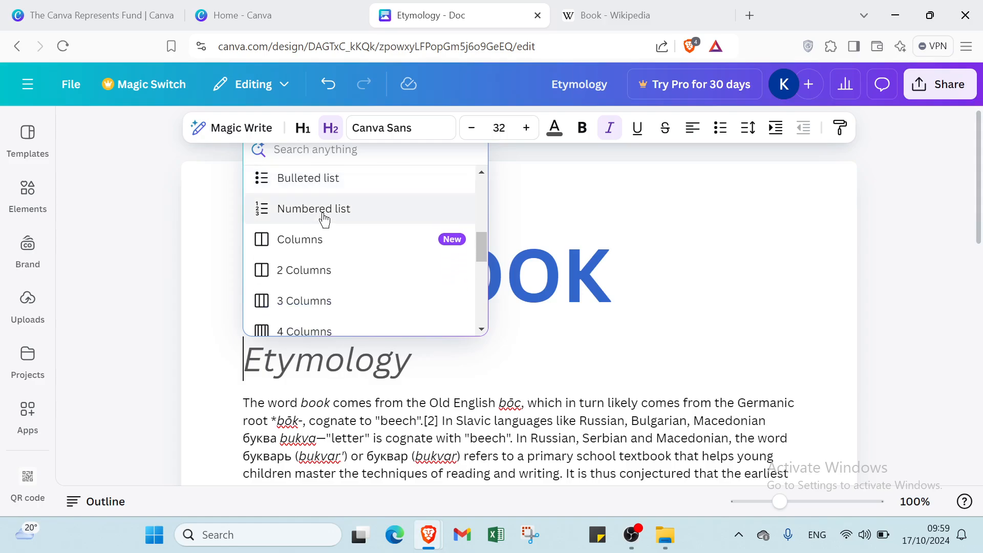
left_click(303, 265)
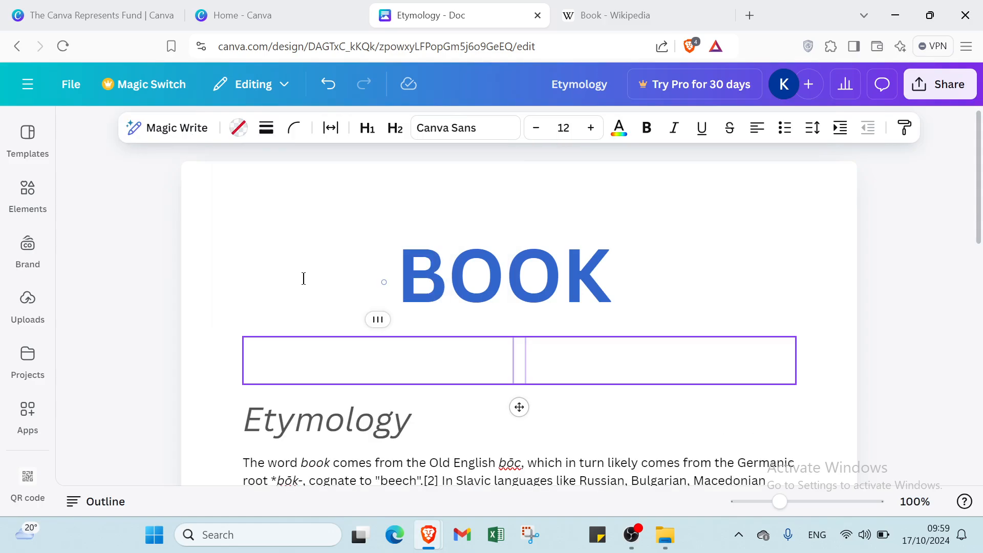
- Add a third column at the start of the column block above Etymology, and delete the whole block
left_click(224, 346)
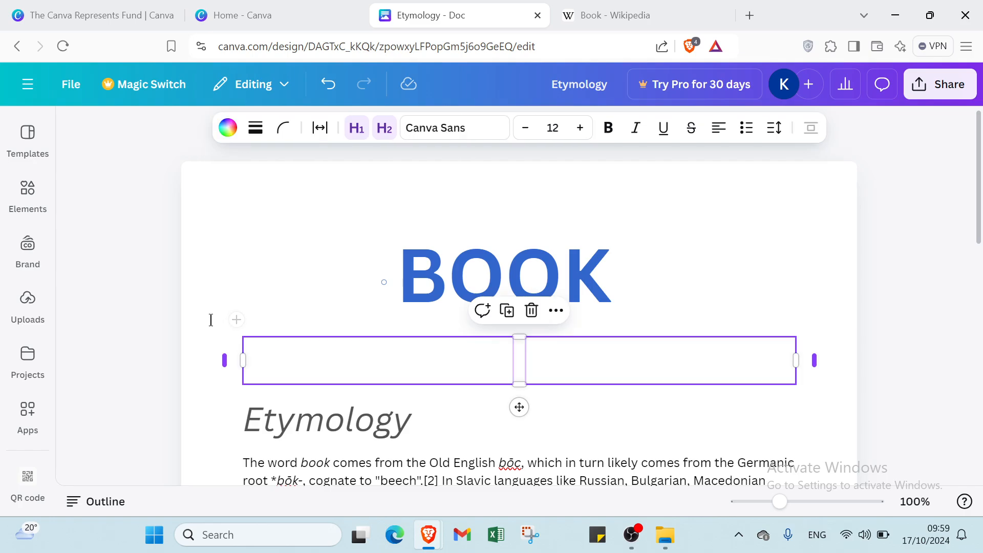
left_click(236, 320)
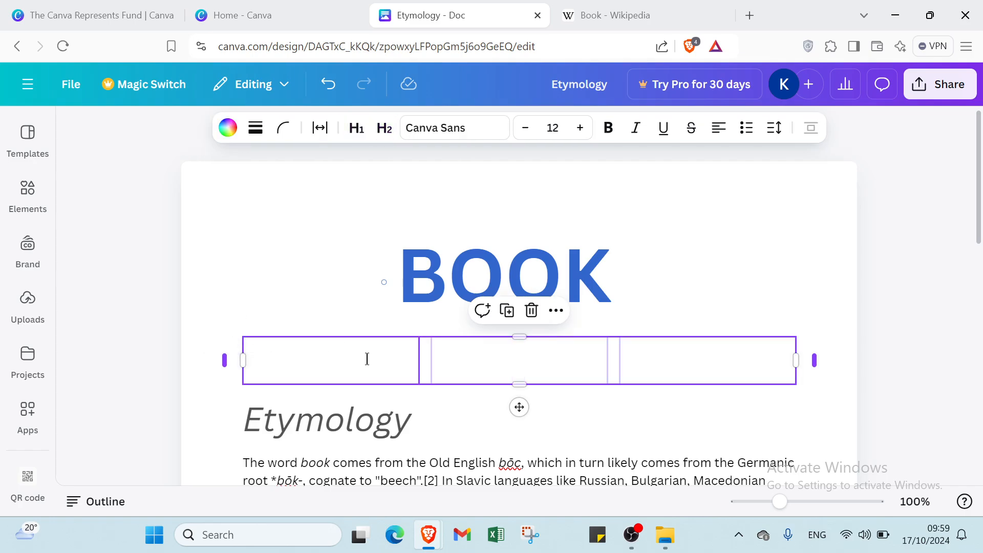
scroll(443, 319, "down", 2)
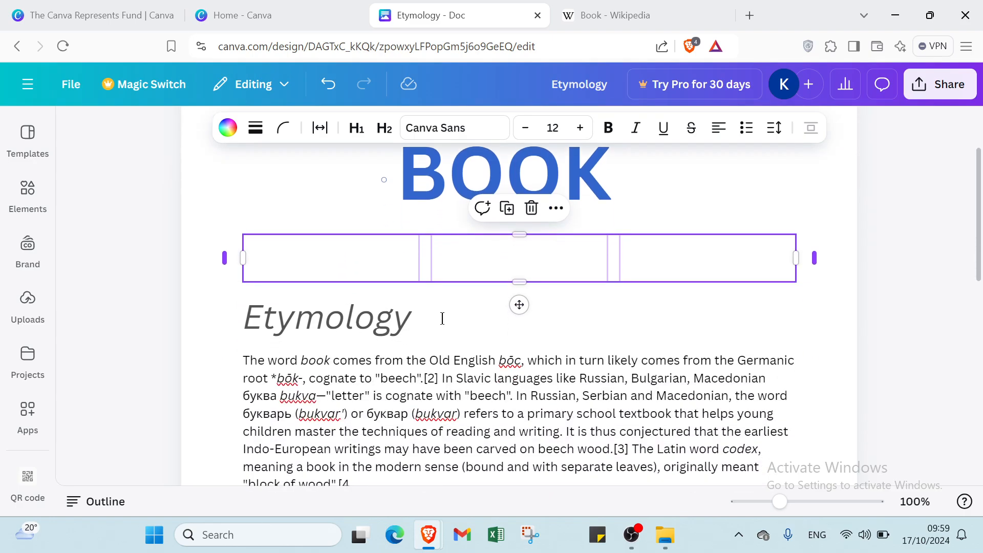
mouse_move(518, 305)
left_mouse_down()
mouse_move(523, 324)
mouse_move(513, 291)
left_mouse_up()
left_click_drag(488, 258, 487, 258)
left_click(531, 208)
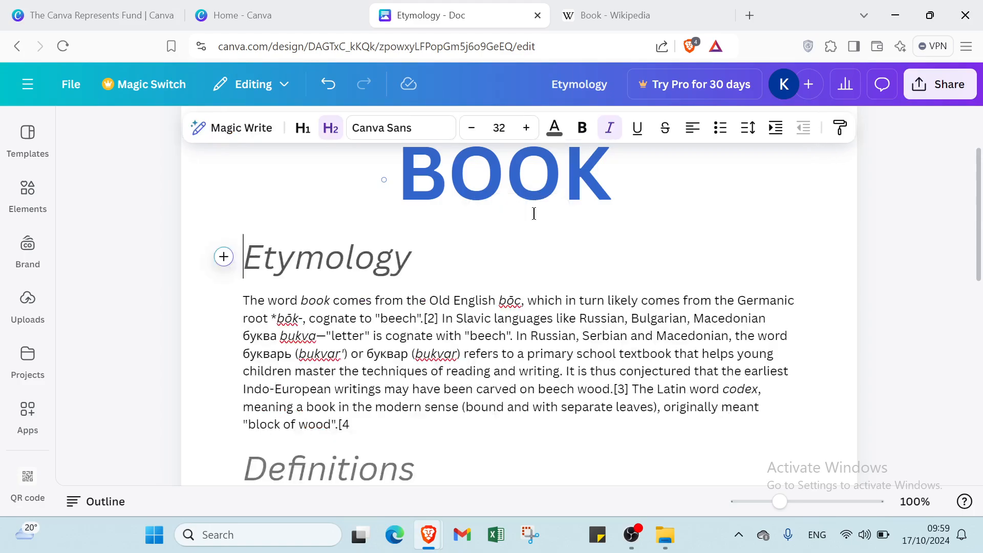
- Examine the insertable blocks offered at the Etymology heading, from Magic Write to Help, and close the list without inserting anything
left_click(221, 257)
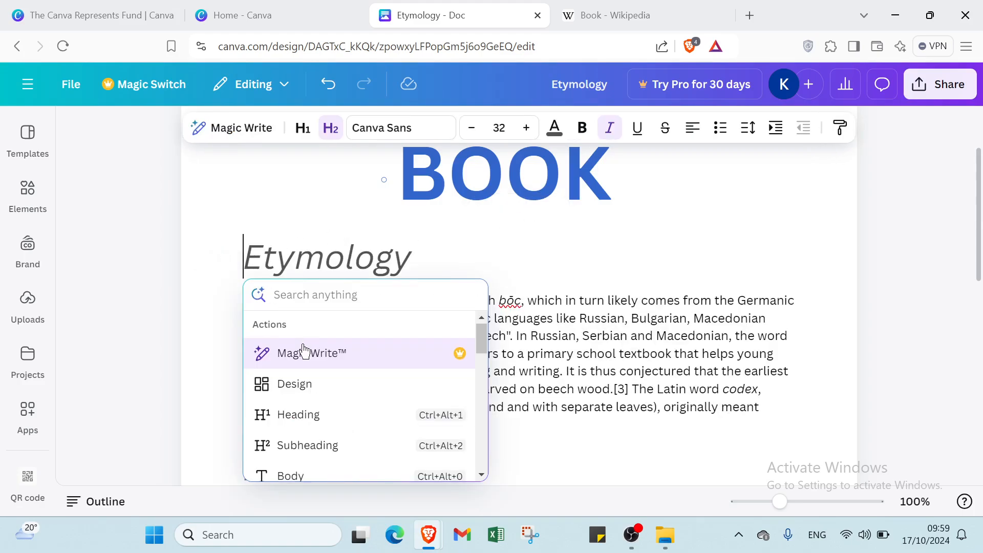
scroll(305, 352, "down", 3)
scroll(305, 352, "down", 4)
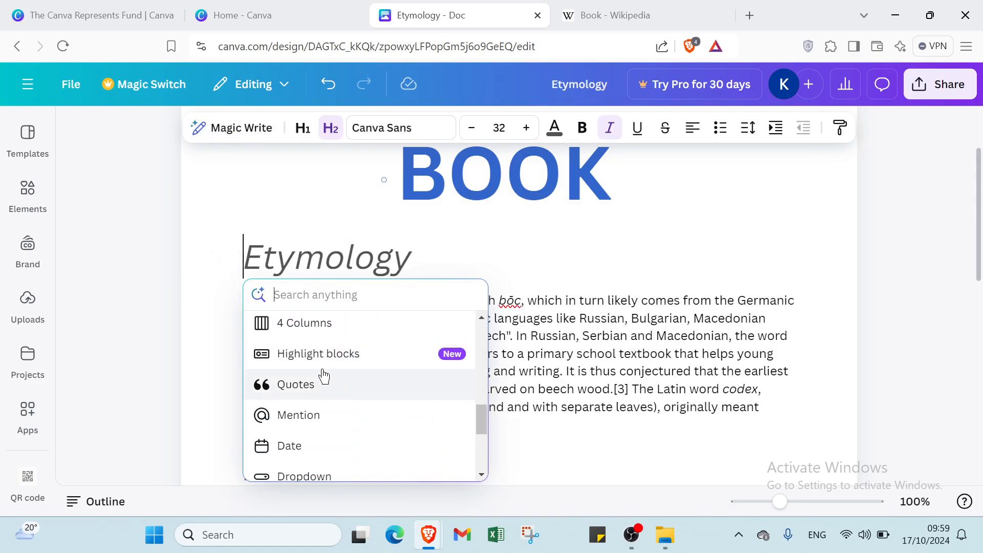
scroll(307, 387, "down", 3)
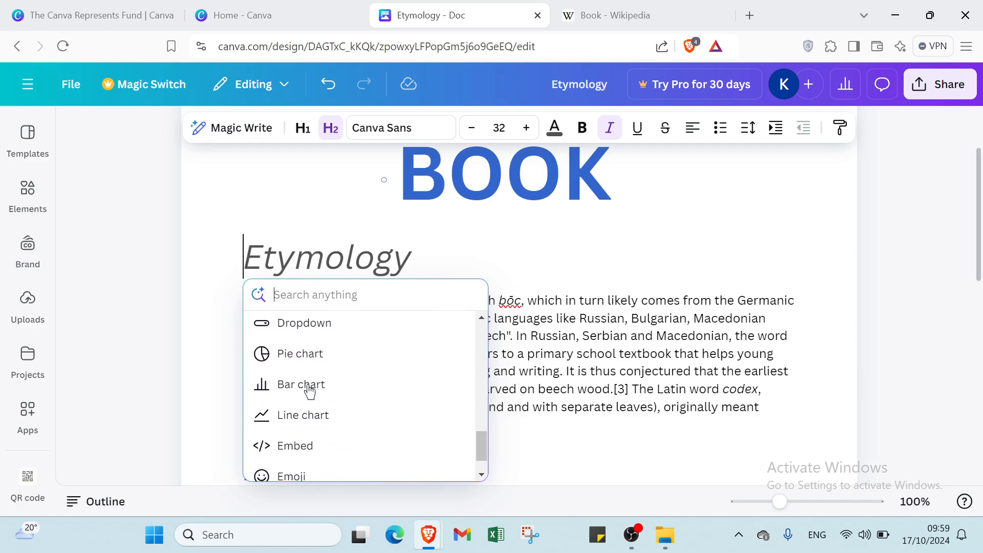
scroll(289, 356, "up", 1)
scroll(302, 366, "up", 1)
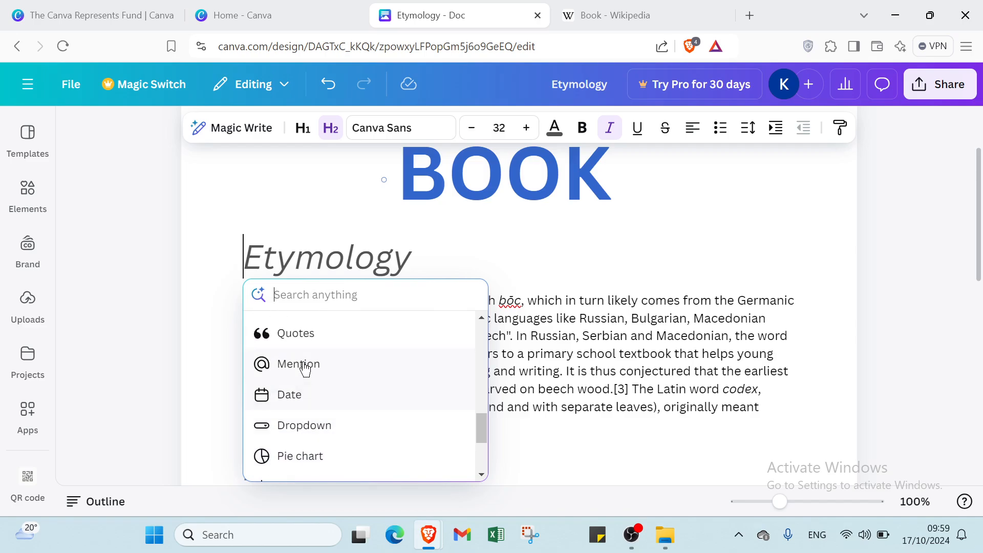
scroll(315, 424, "down", 1)
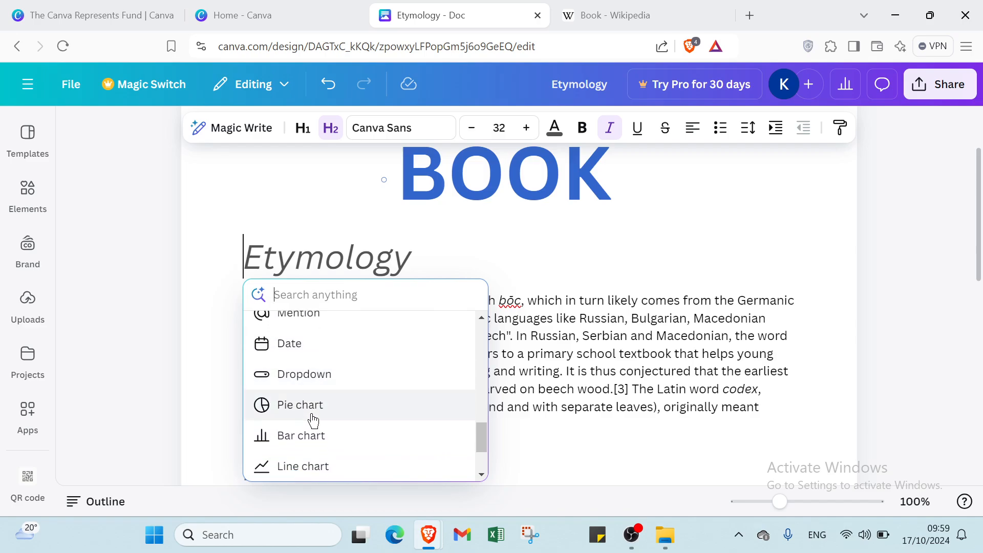
scroll(307, 435, "down", 2)
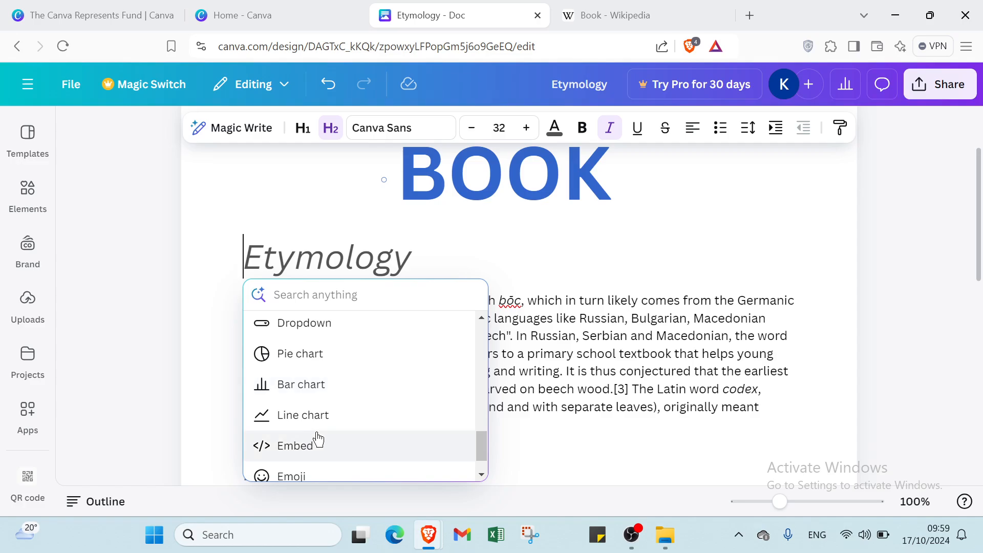
scroll(313, 439, "down", 1)
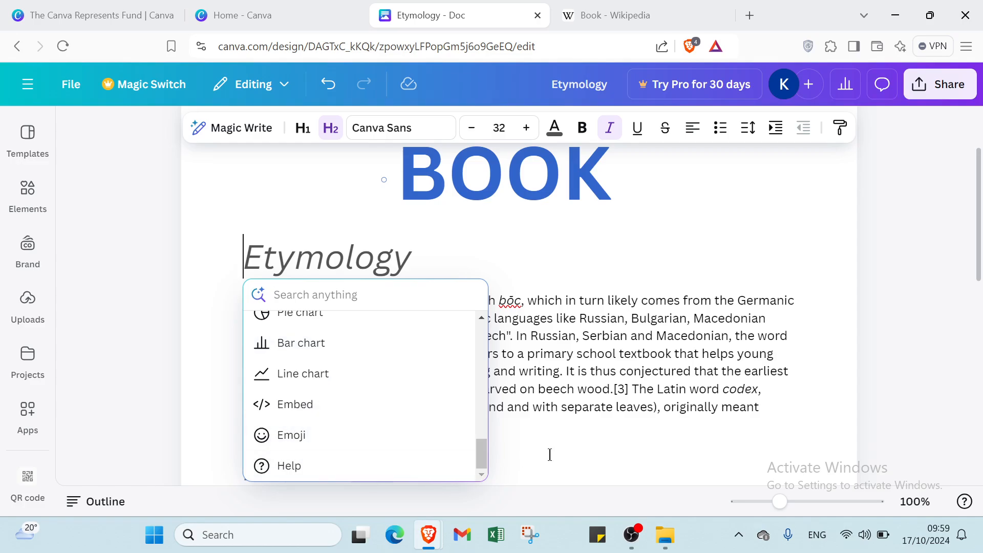
left_click(567, 428)
- Try out the document's zoom level, leaving it at 100%, and view the page down to the CONCLUSION heading
scroll(581, 429, "down", 1)
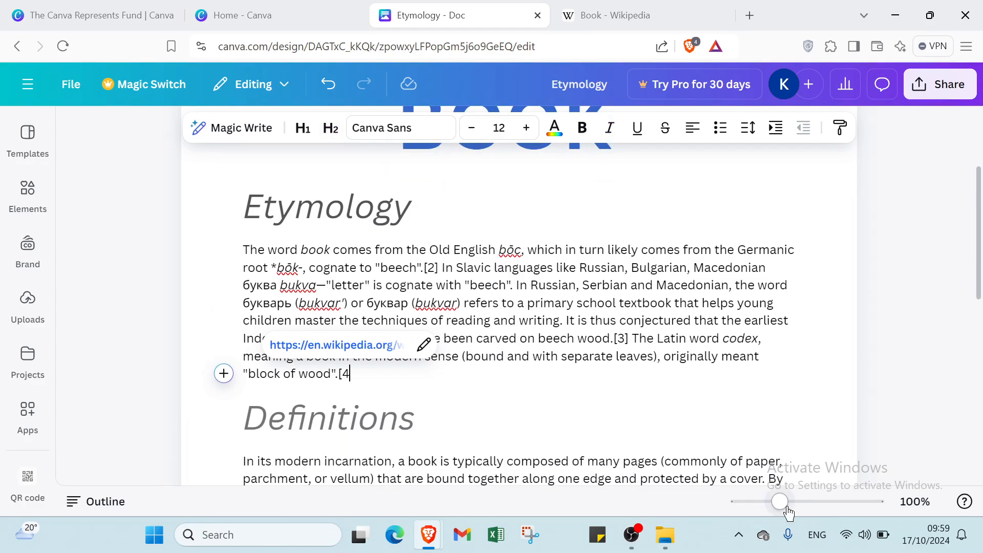
mouse_move(773, 507)
left_mouse_down()
mouse_move(810, 513)
mouse_move(814, 505)
mouse_move(780, 508)
left_mouse_up()
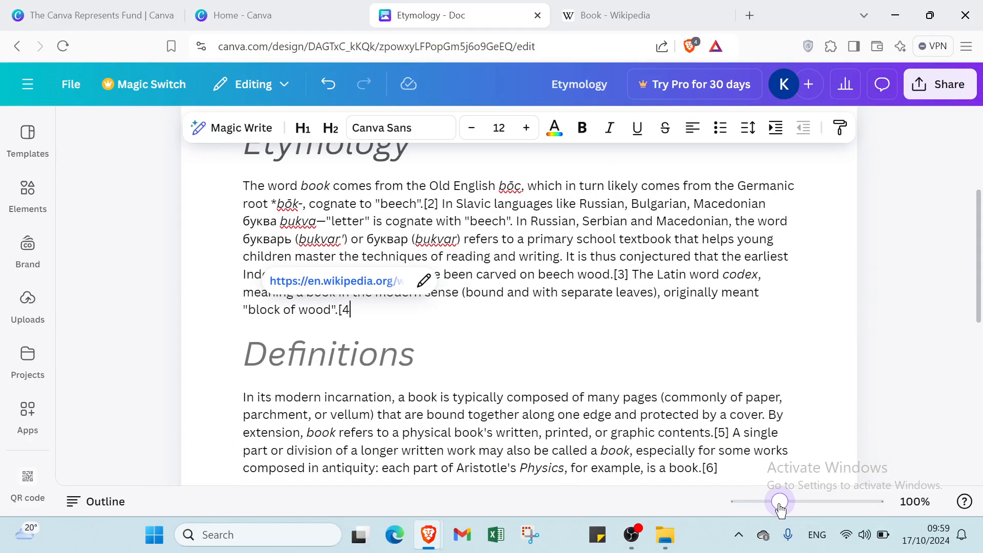
scroll(227, 310, "down", 4)
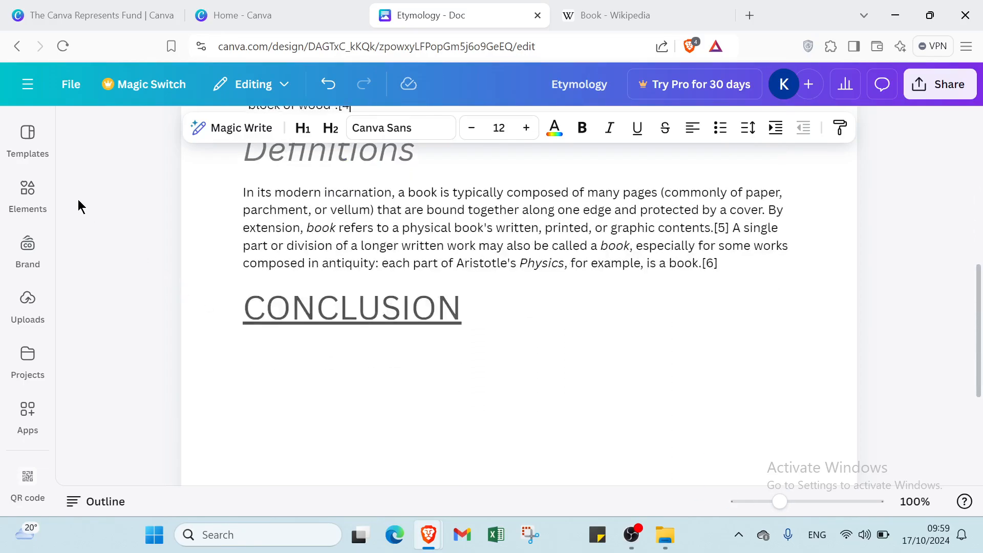
- Browse the Doc templates, examining the recent searches and the suggested categories such as Poster, Flyer, Halloween and Border
left_click(28, 134)
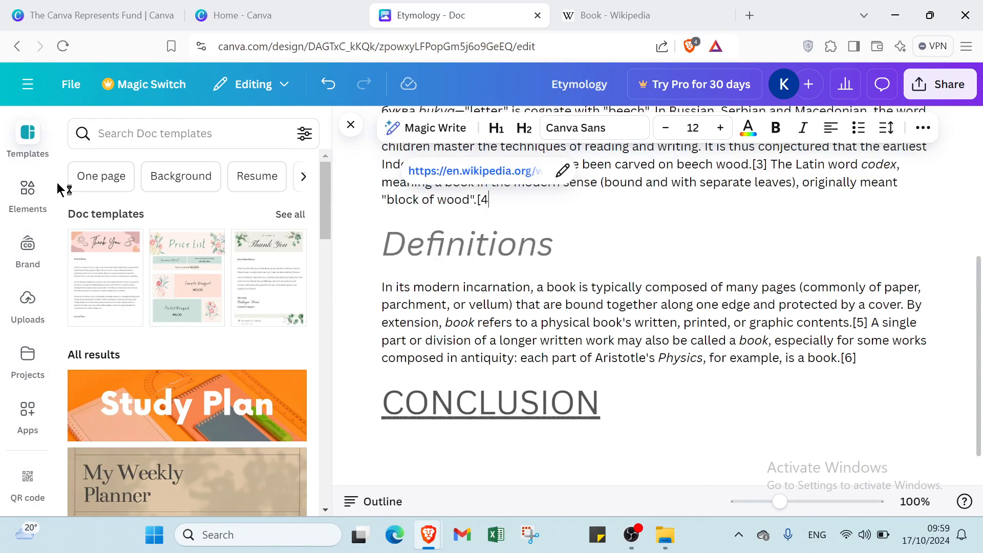
left_click(101, 133)
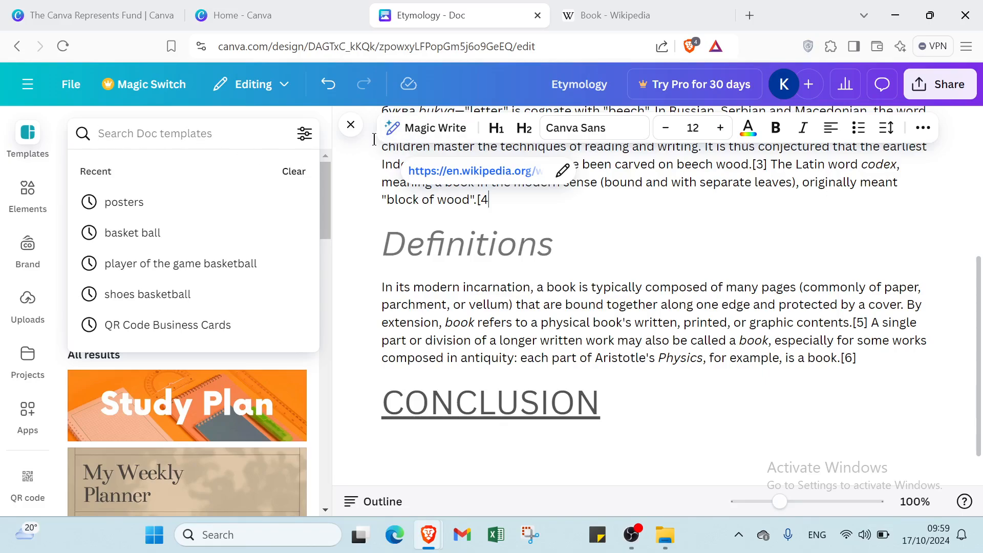
left_click(343, 167)
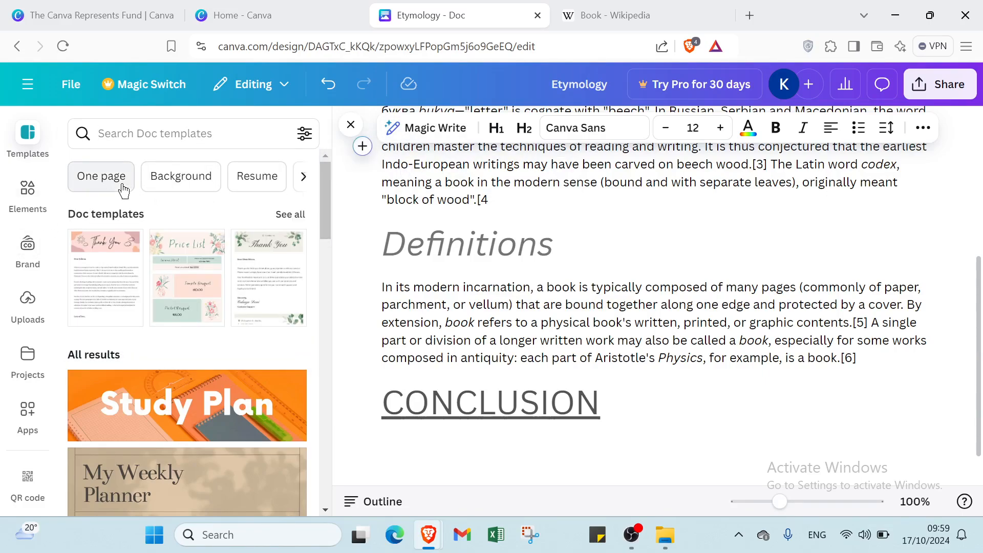
left_click(304, 178)
left_click(304, 177)
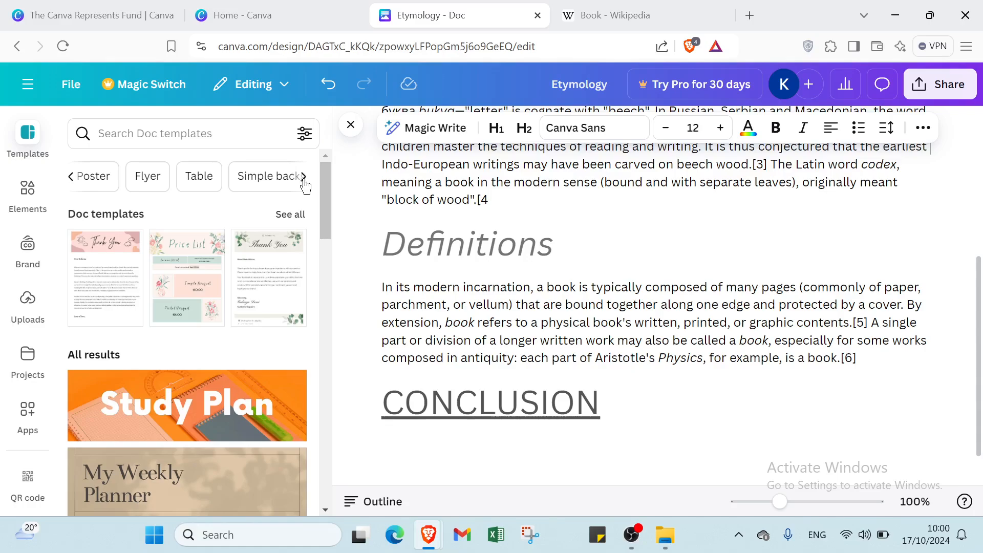
left_click(304, 178)
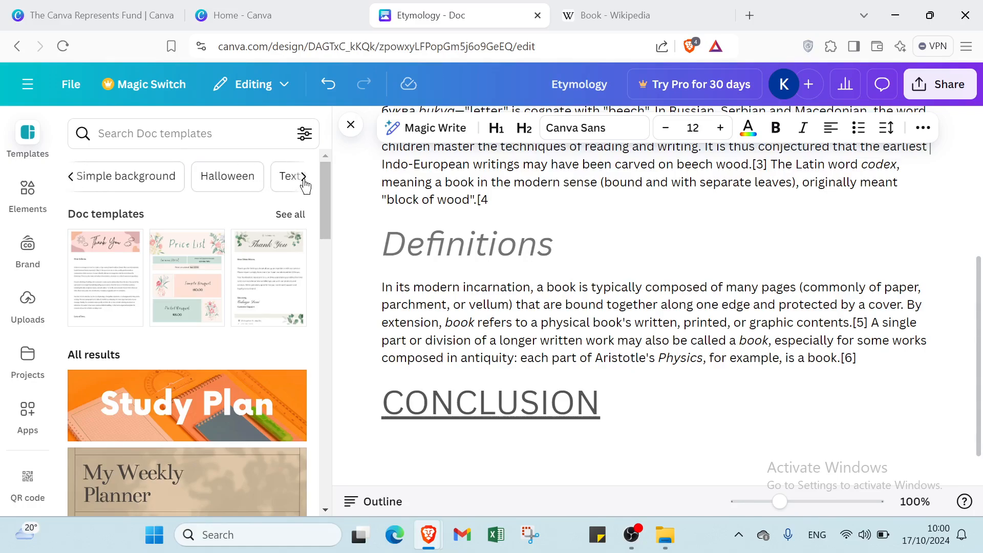
left_click(304, 179)
left_click(304, 178)
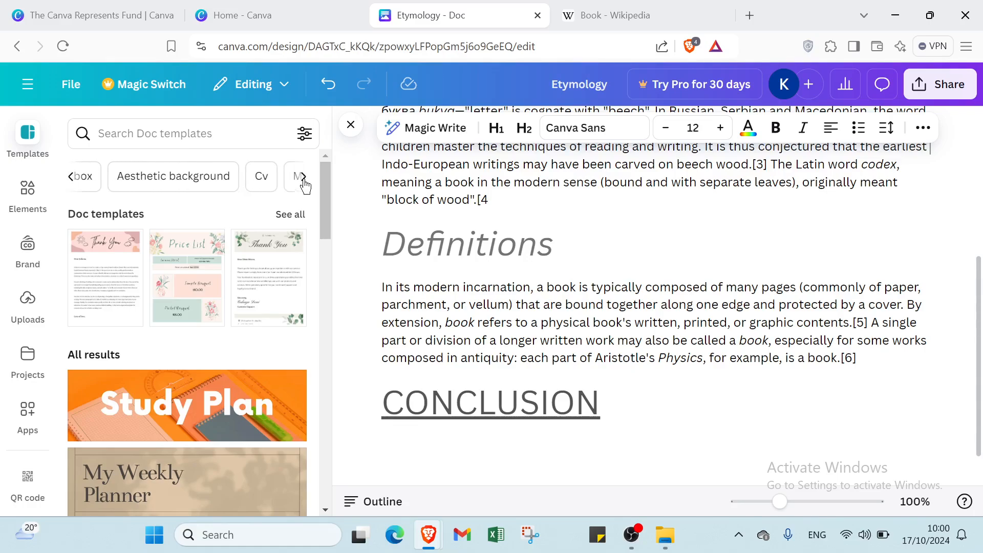
left_click(304, 179)
left_click(304, 179)
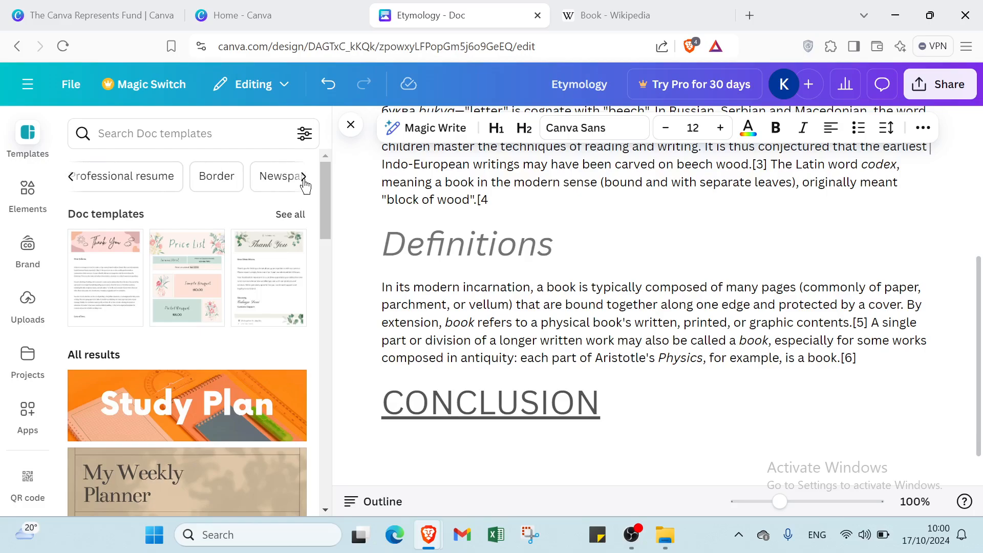
- Look through the Doc templates suggested for Cover, Journal cover and Journaling
left_click(304, 179)
left_click(304, 179)
left_click(305, 179)
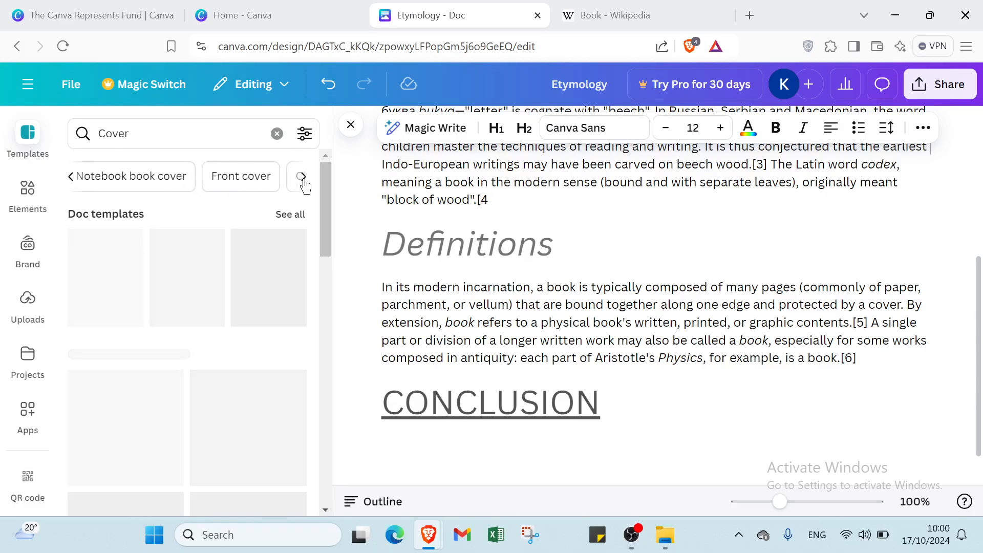
left_click(304, 180)
left_click(304, 179)
left_click(304, 179)
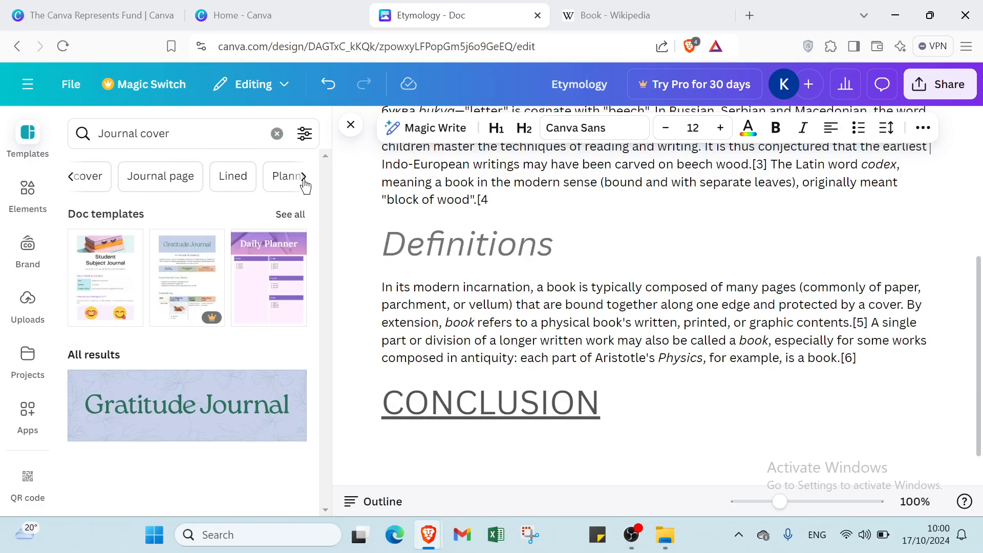
left_click(304, 179)
left_click(304, 179)
left_click(304, 180)
left_click(304, 179)
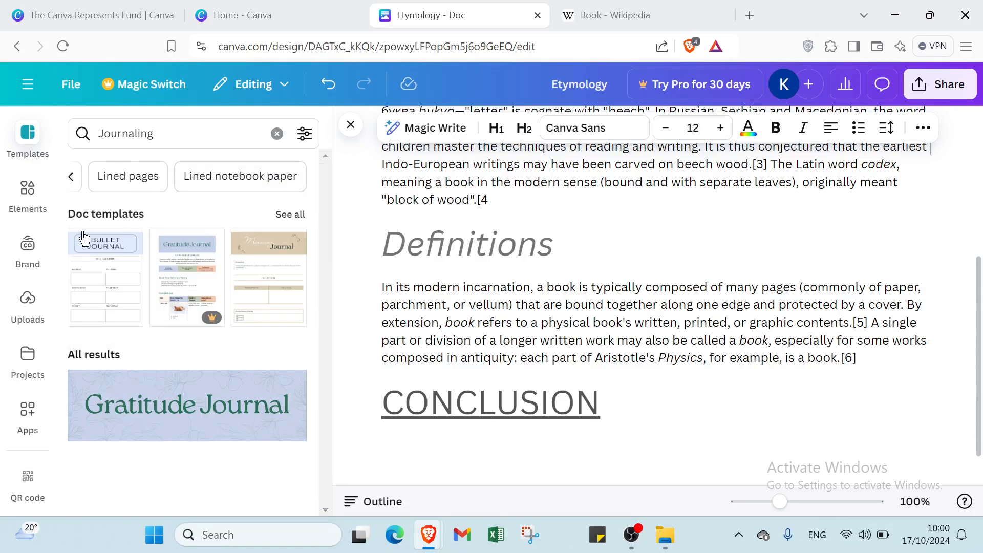
- Look through the available elements, including the recently used items, columns, tables and AI image generator
left_click(19, 200)
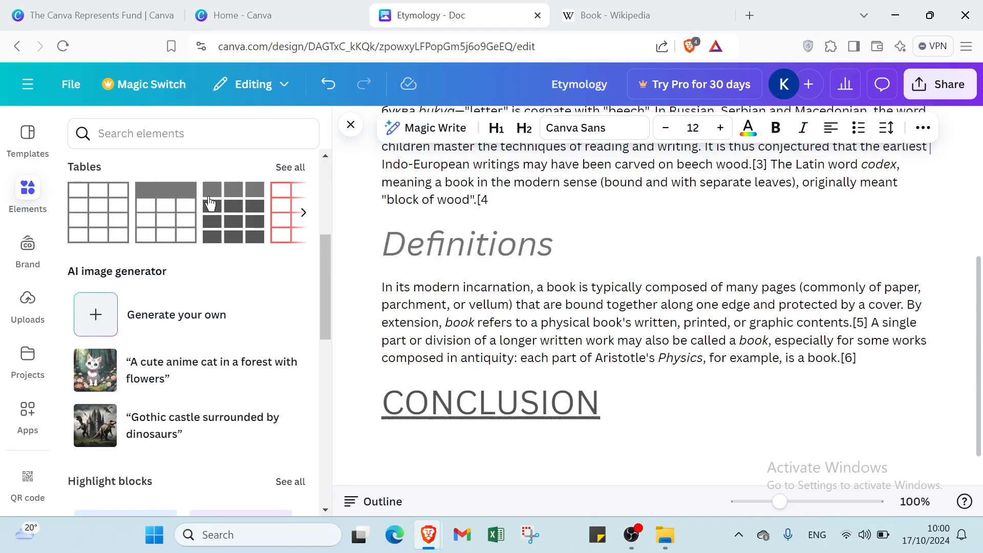
scroll(174, 261, "up", 4)
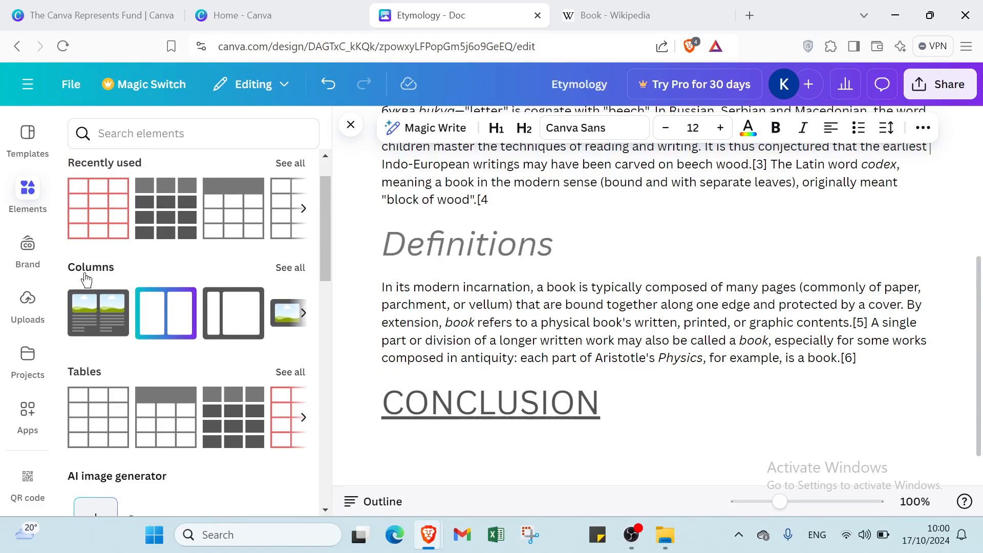
scroll(119, 262, "up", 2)
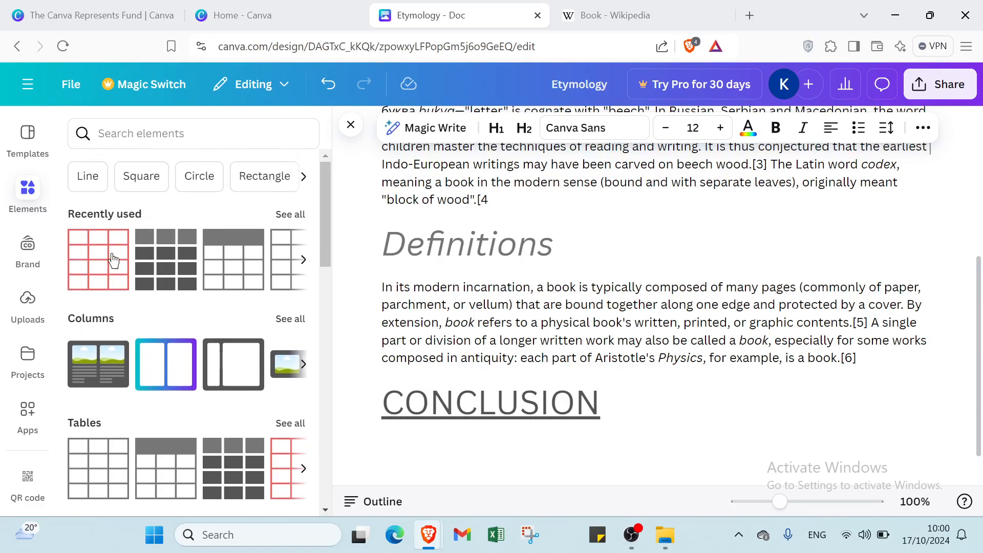
- Find Line elements and view the results for graphics, photos, charts and videos, ending with all types
left_click(87, 177)
left_click(138, 171)
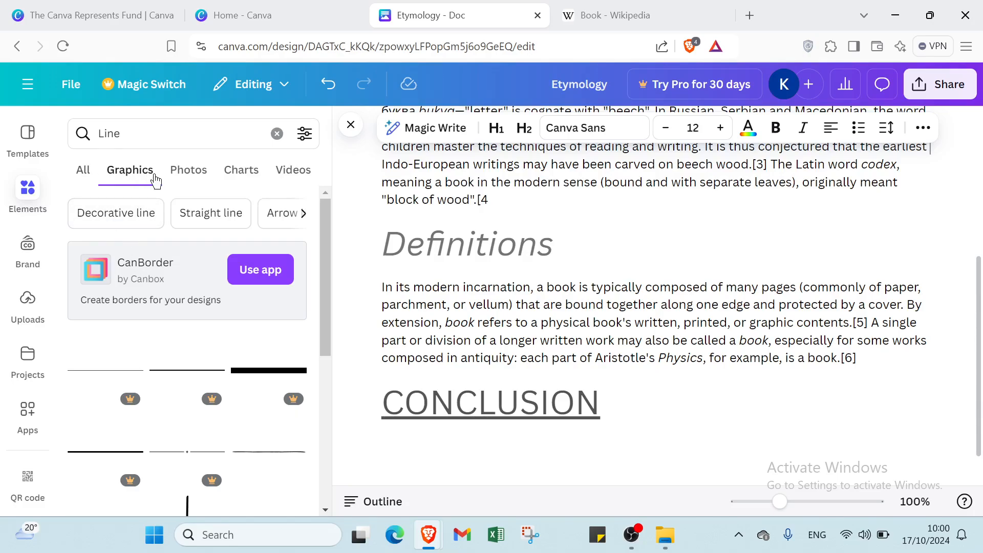
left_click(174, 172)
left_click(248, 175)
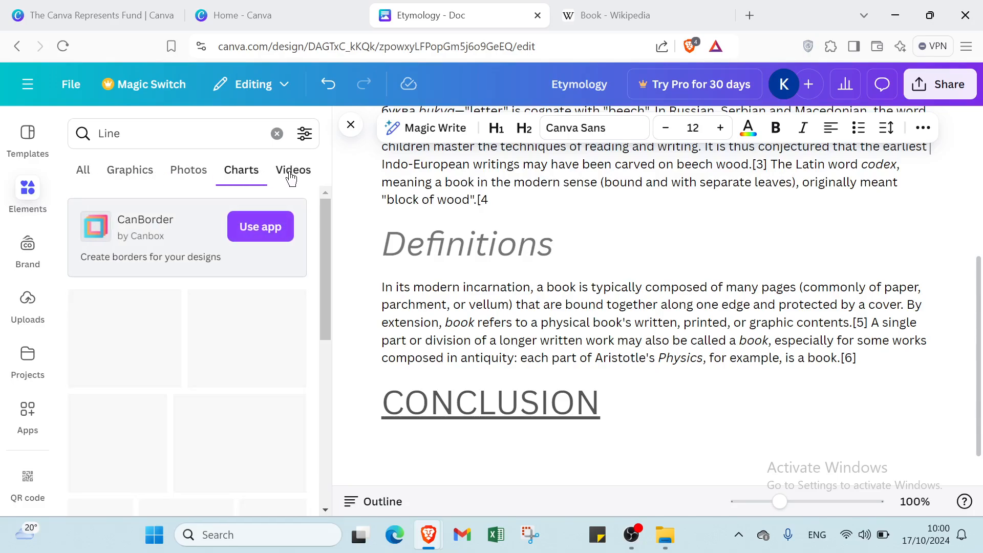
left_click(289, 174)
left_click(82, 172)
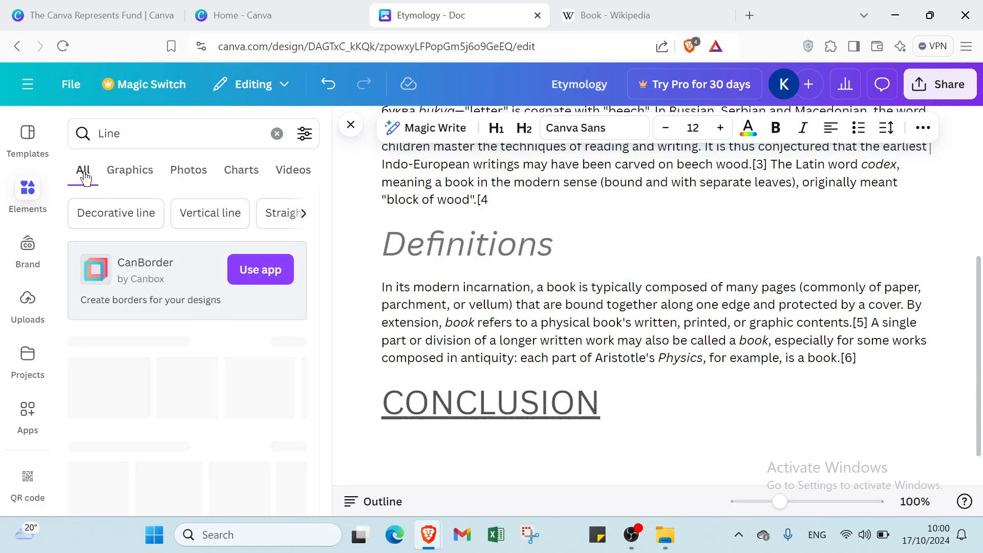
- Review the brand kit sections, including fonts, brand voice, photos, graphics and icons
left_click(28, 251)
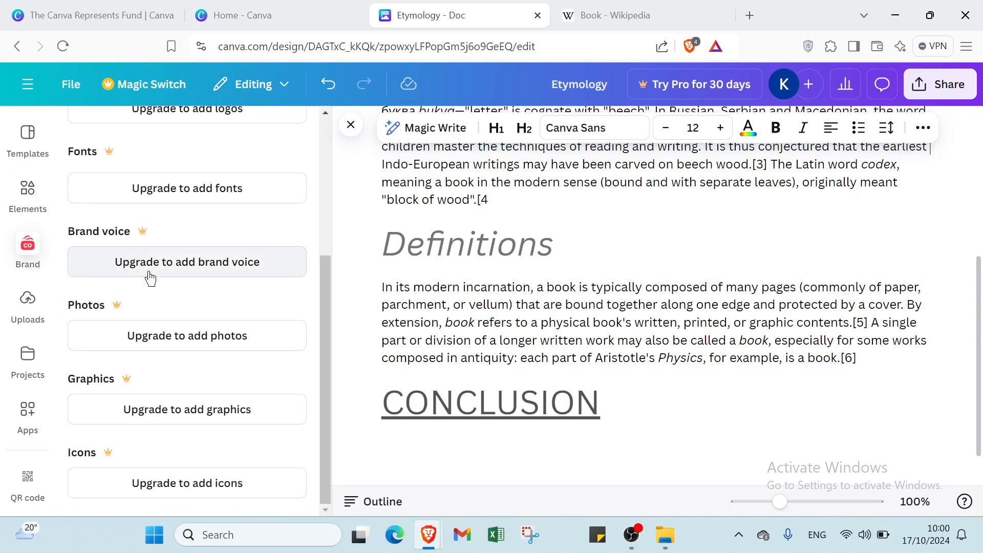
scroll(149, 272, "up", 2)
scroll(111, 338, "down", 2)
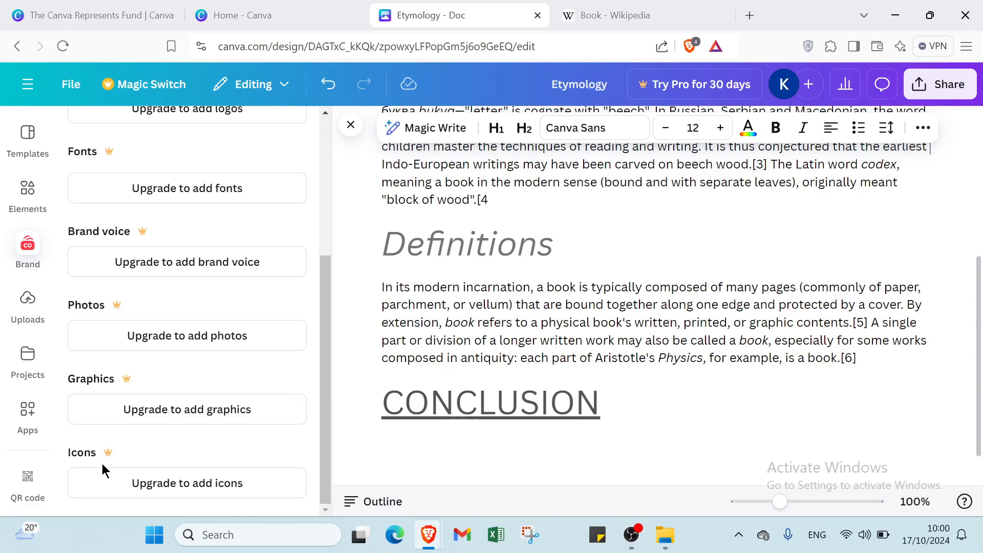
- Look through the uploaded images and videos and the accounts that can be connected for media uploads
left_click(29, 322)
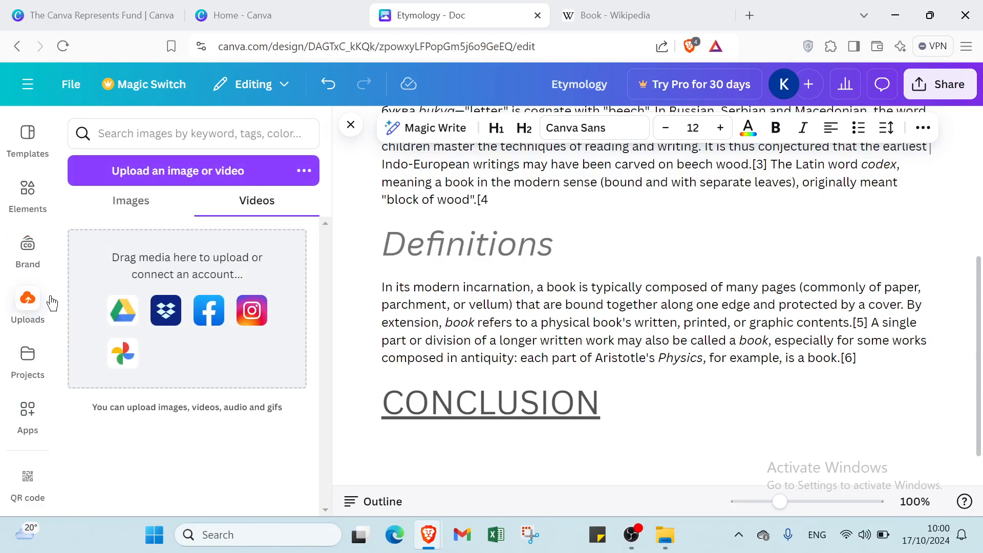
left_click(153, 203)
left_click(256, 206)
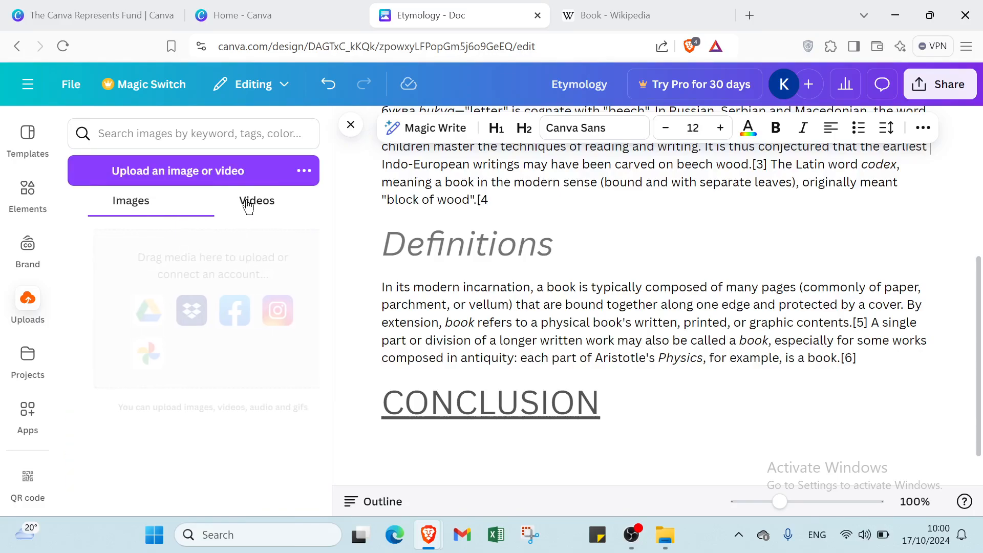
left_click(142, 205)
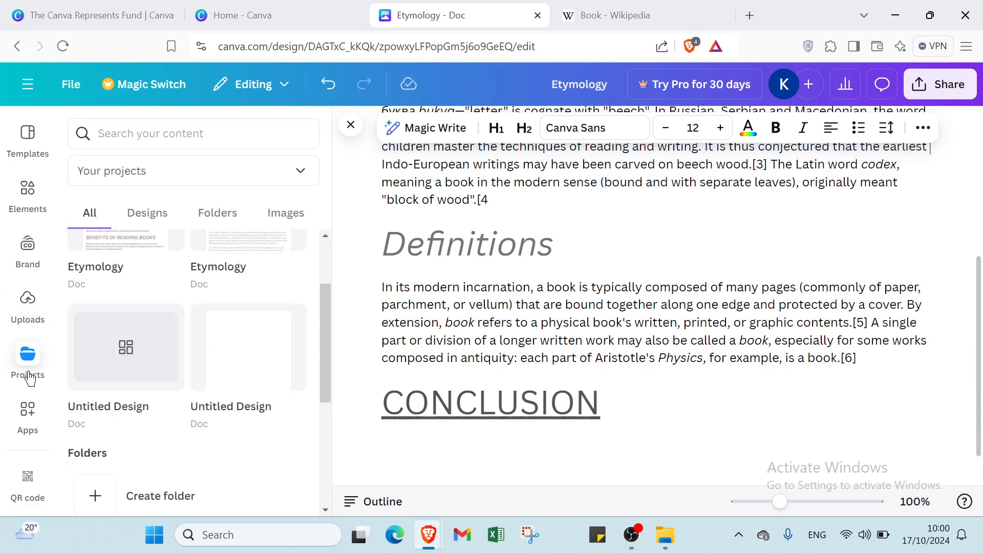
left_click(30, 379)
left_click(28, 299)
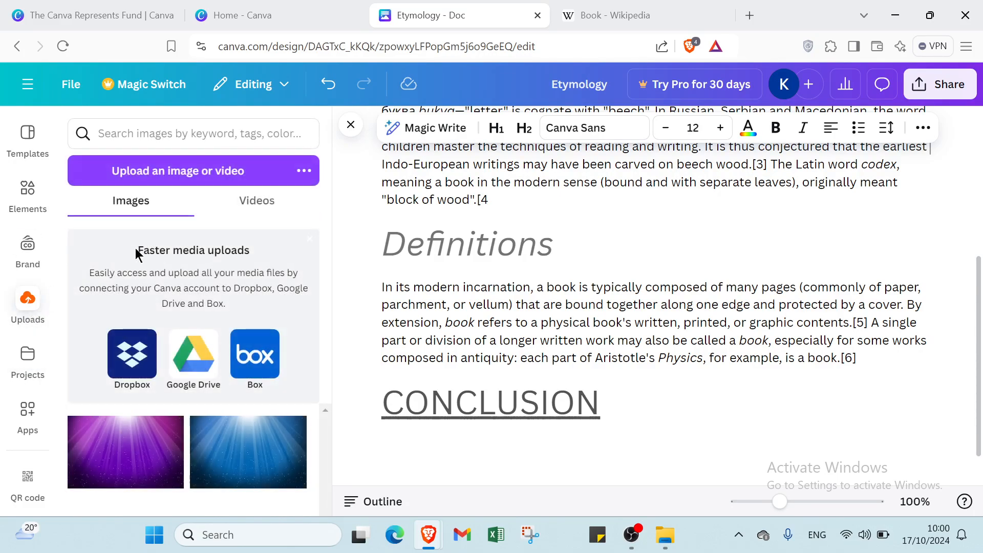
left_click(256, 200)
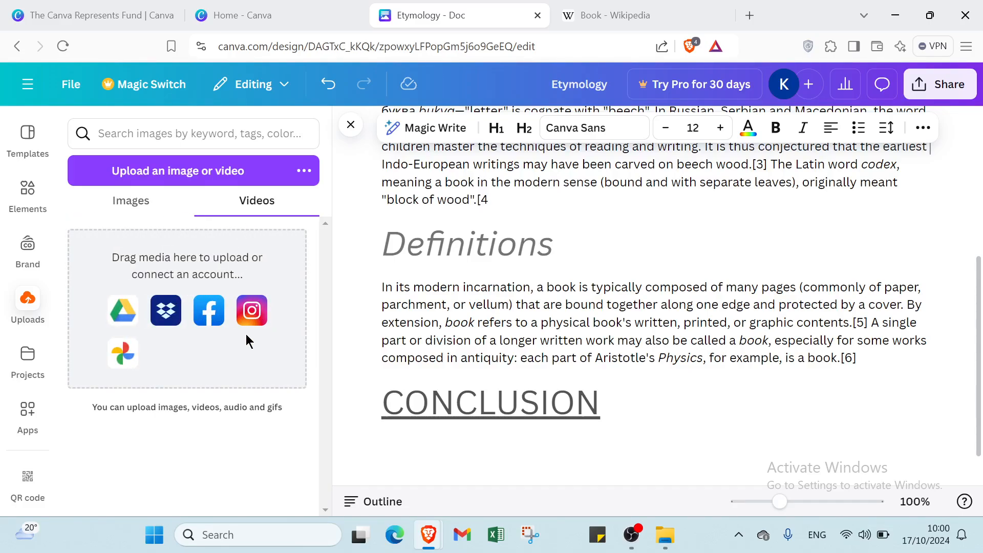
- Browse your projects by designs, folders and images, ending with all items
left_click(33, 371)
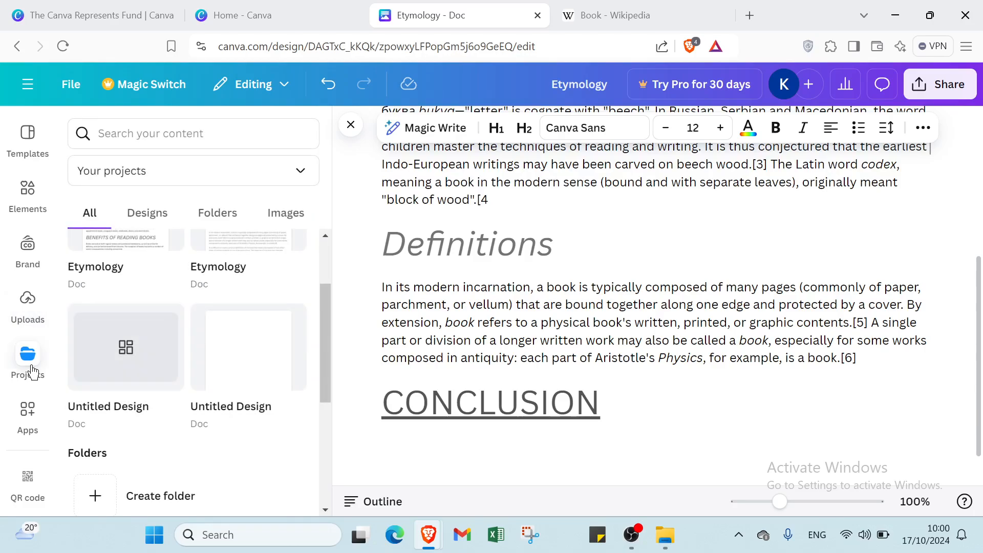
scroll(126, 327, "up", 2)
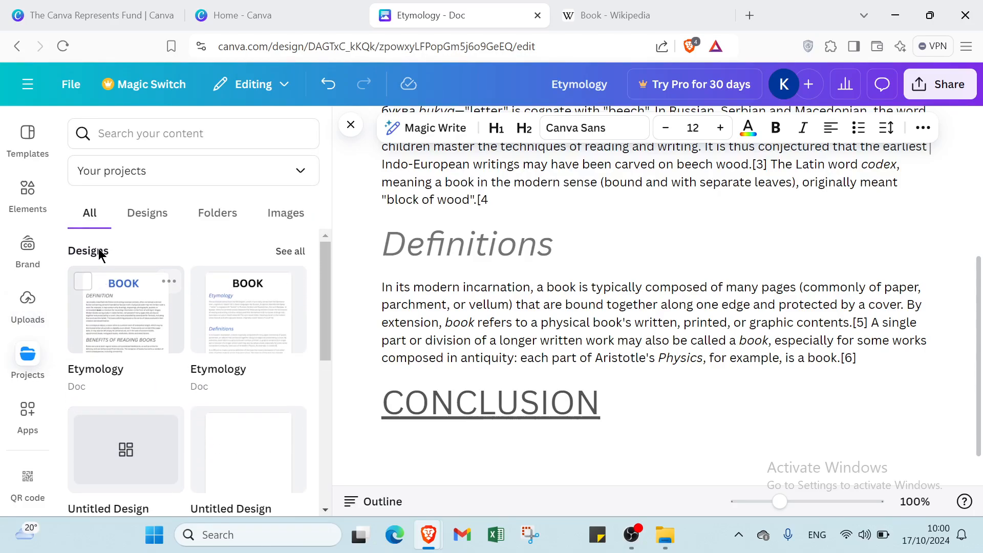
left_click(148, 216)
left_click(218, 215)
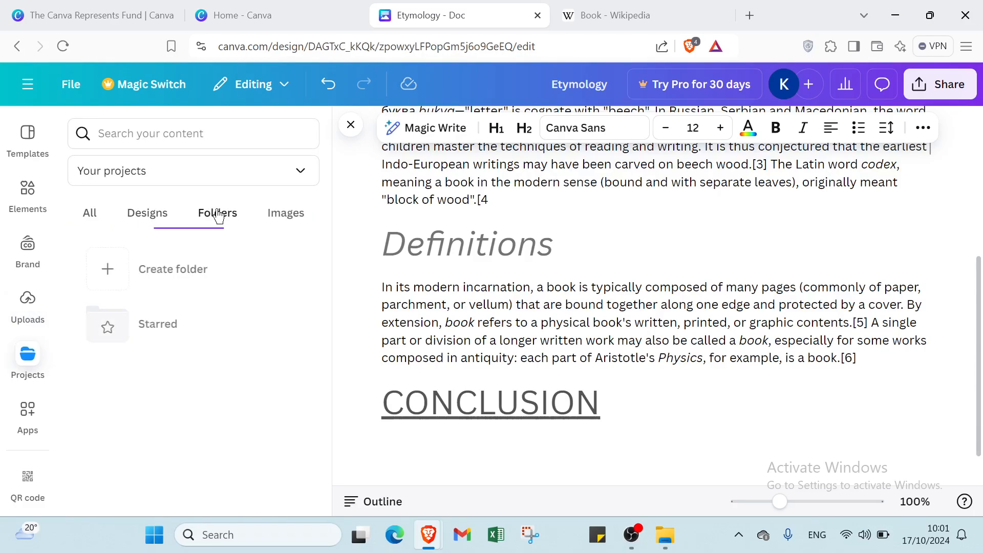
left_click(285, 214)
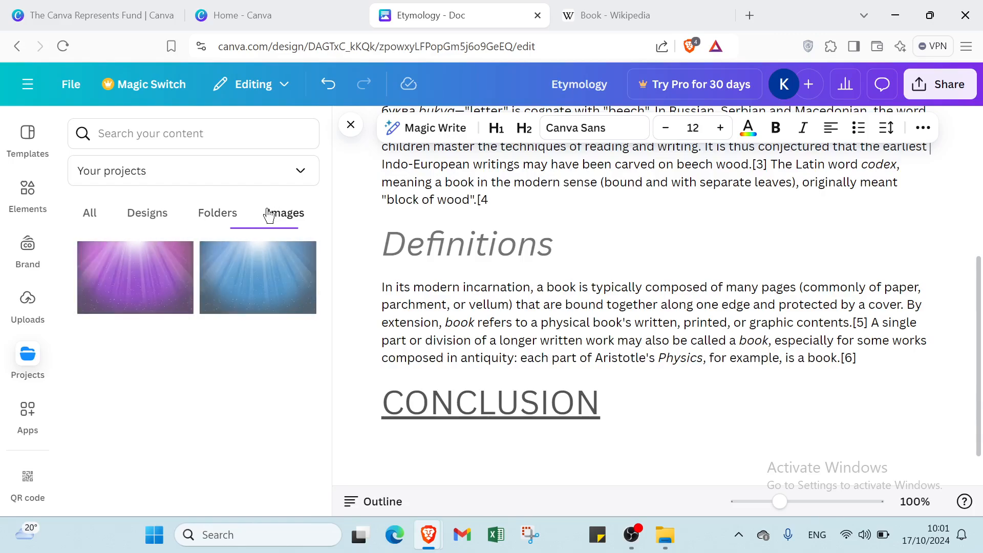
left_click(96, 214)
- Explore the available Canva apps, view the Facebook app's details, and close the side panel
left_click(28, 410)
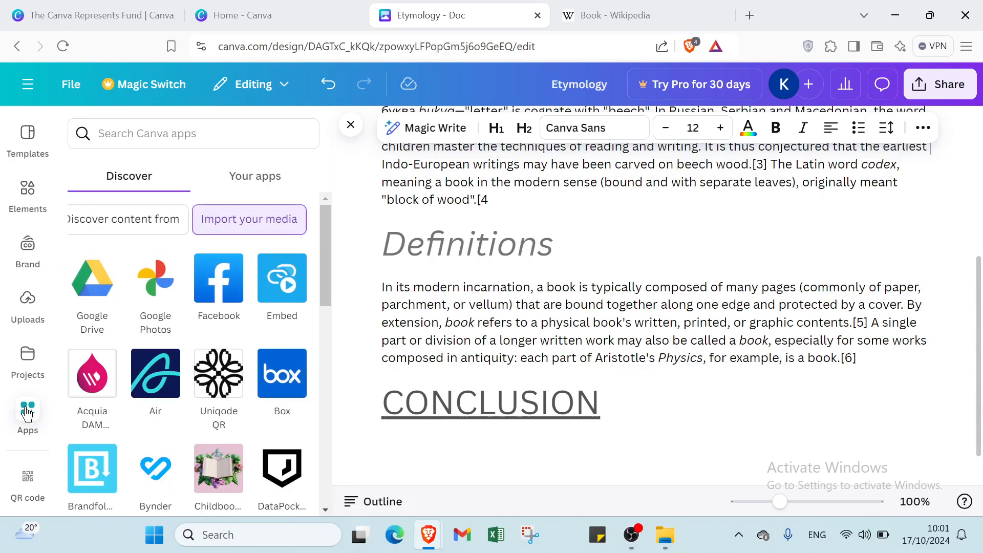
left_click(210, 296)
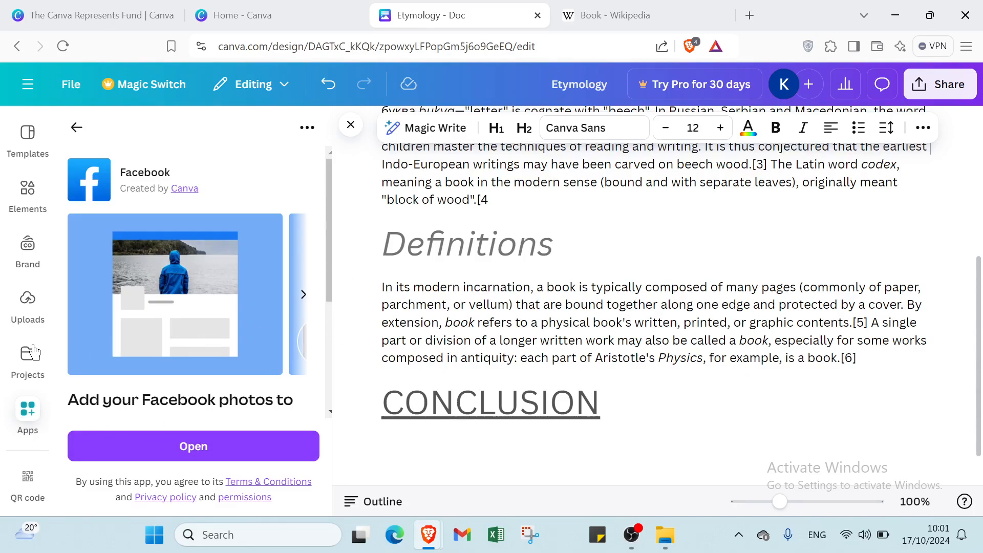
left_click(78, 129)
left_click(347, 126)
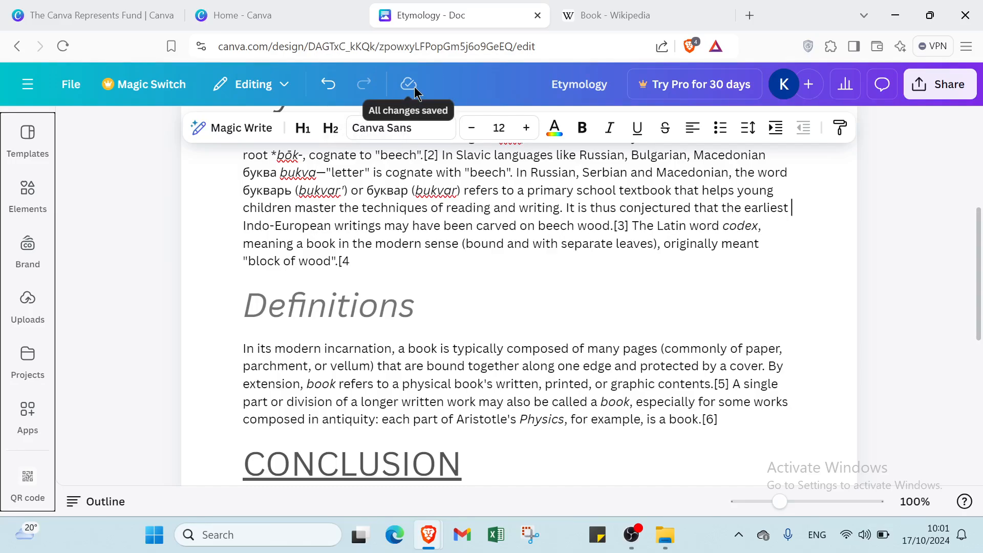
- Rename the document as BOOK
left_click(609, 86)
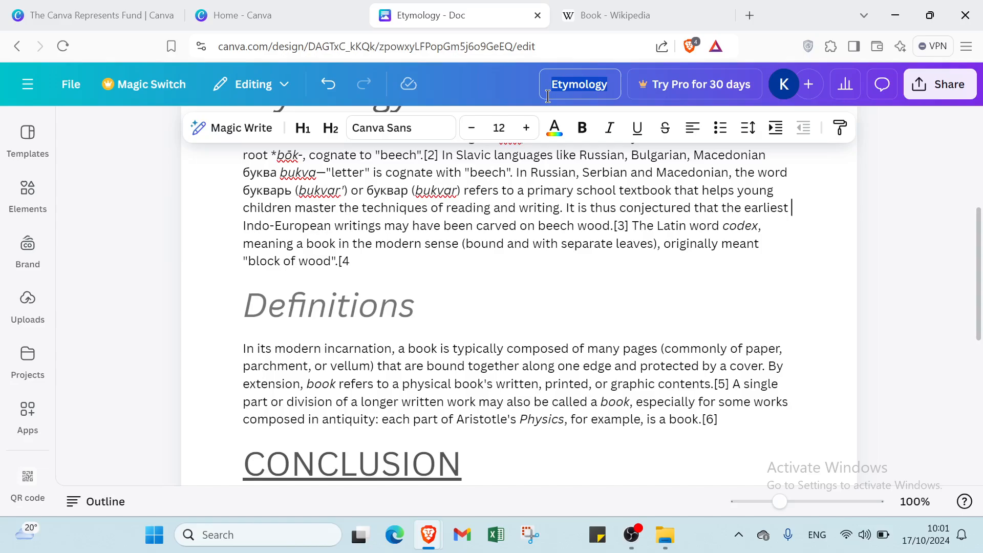
key("BackSpace")
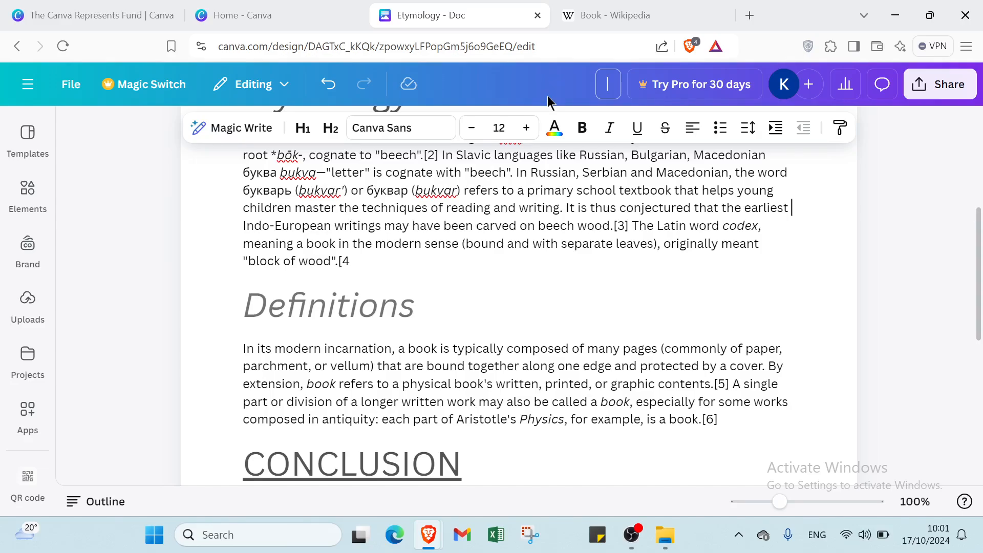
type("BOOK")
key("Return")
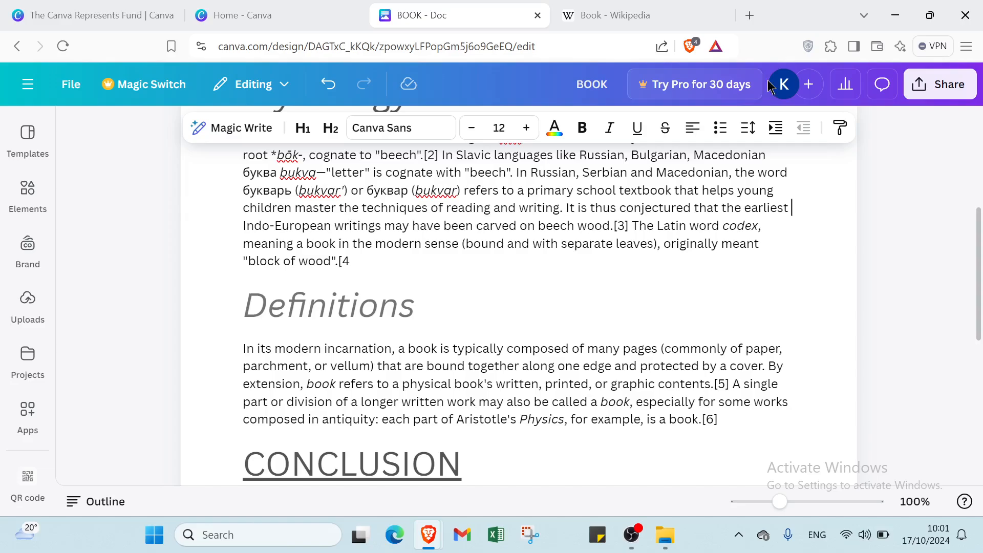
- Examine the design's comments and their filter and sort options, then close them
left_click(875, 96)
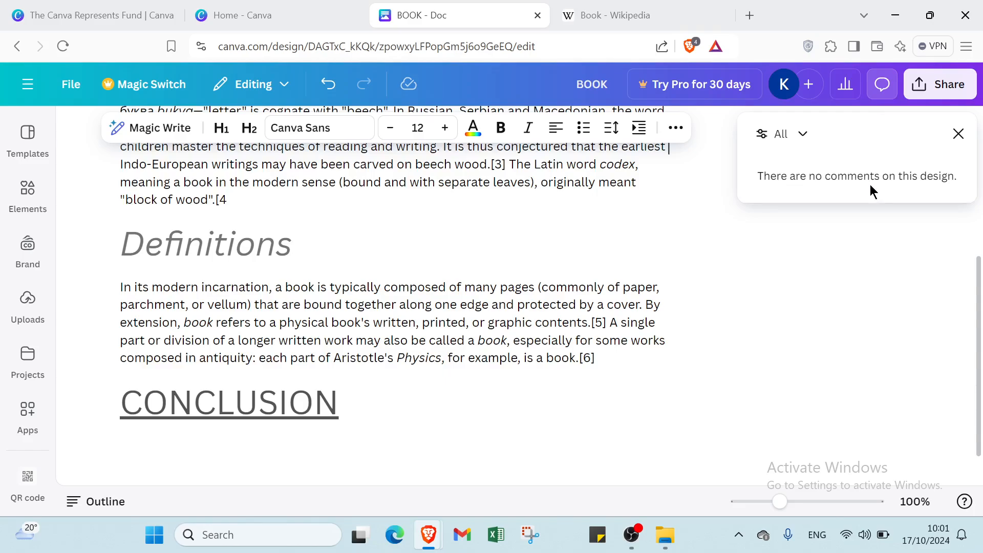
left_click(782, 133)
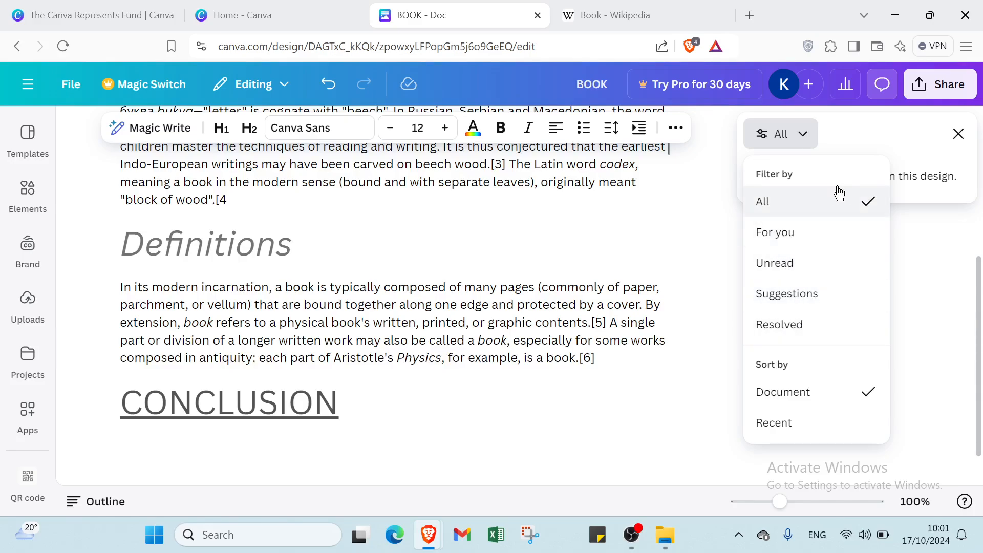
left_click(807, 134)
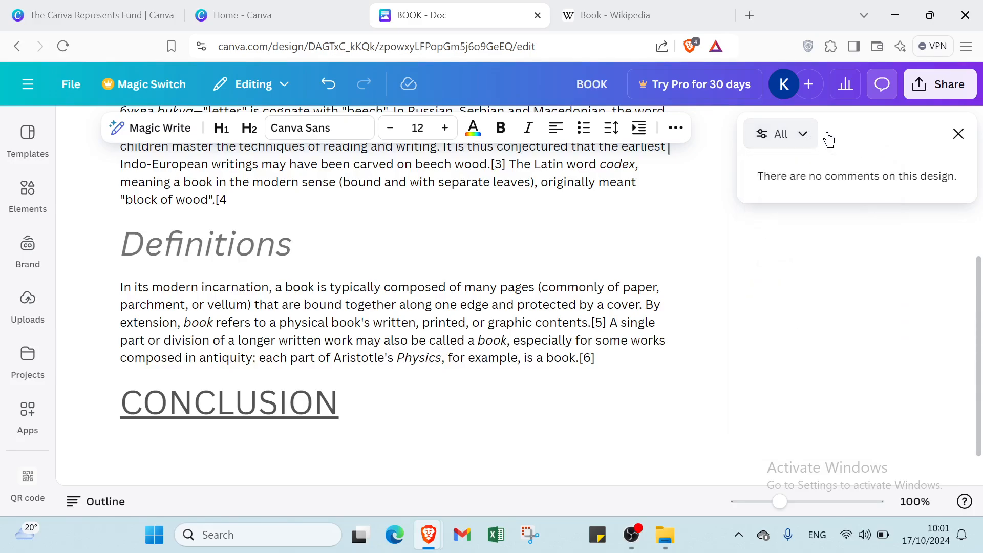
left_click(958, 134)
- Review the design's sharing settings, including people with access, collaboration link access and the view, comment and edit permissions
left_click(946, 88)
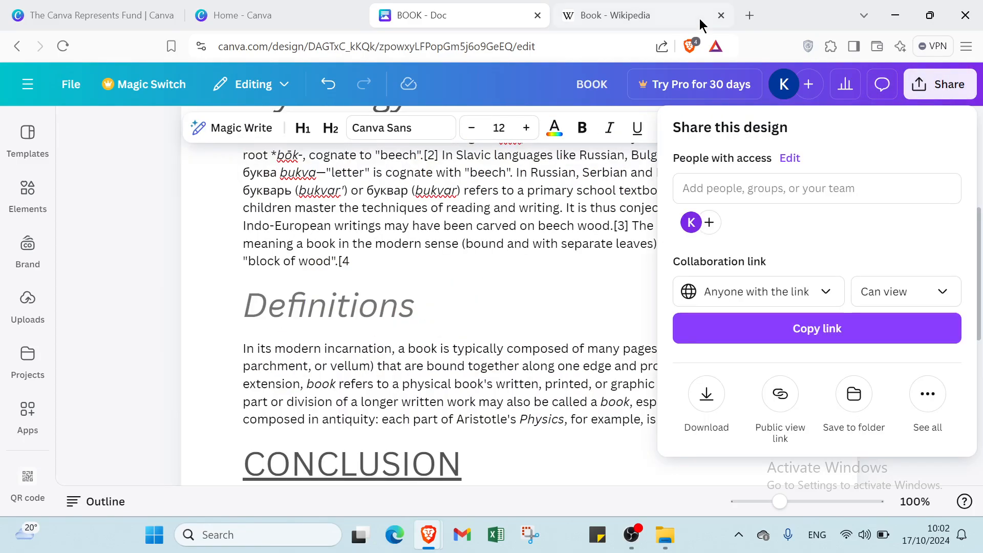
left_click(724, 188)
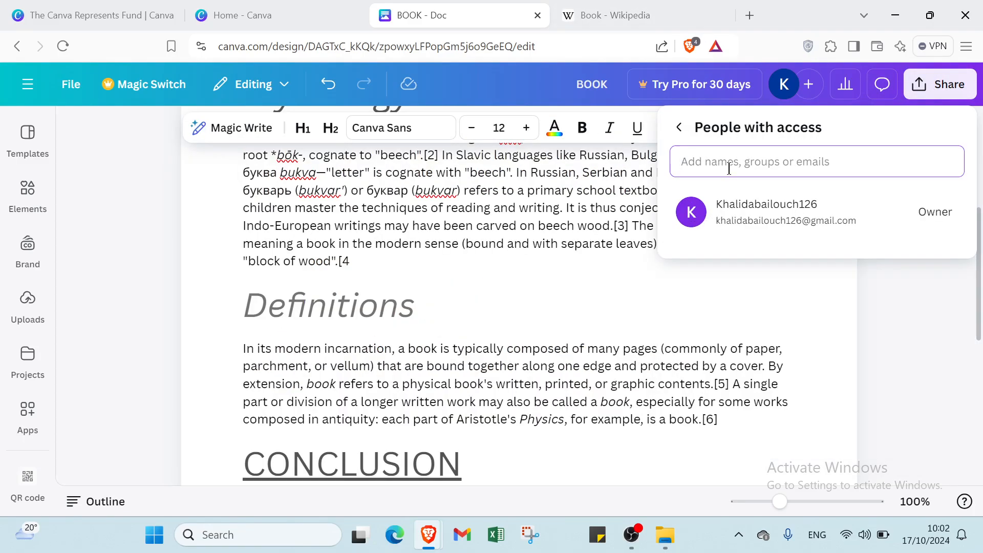
left_click(682, 128)
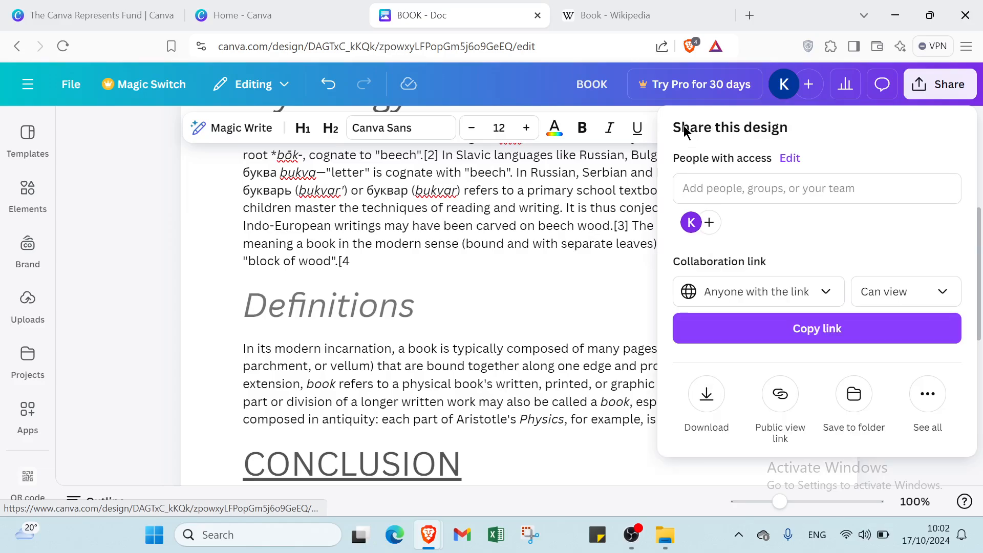
left_click(706, 290)
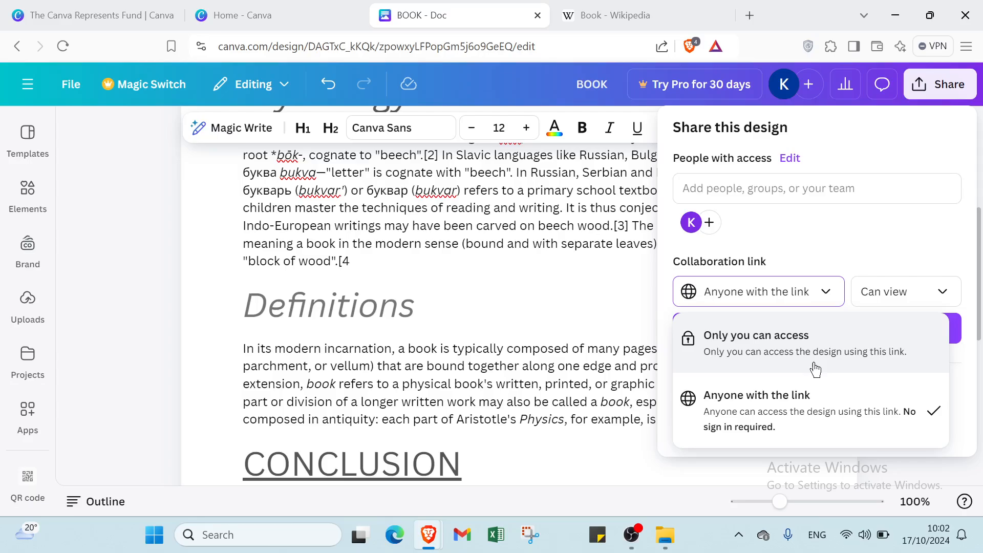
left_click(896, 297)
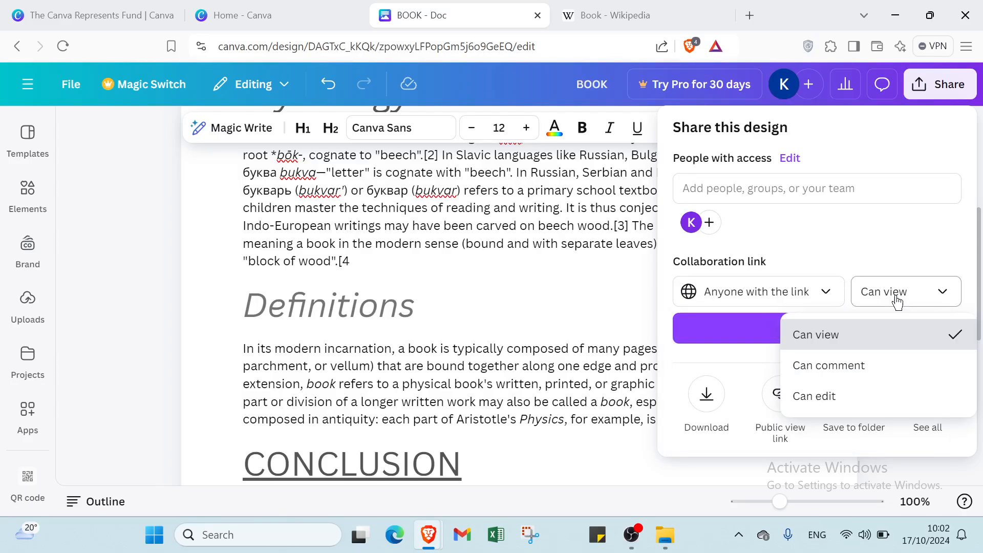
left_click(897, 301)
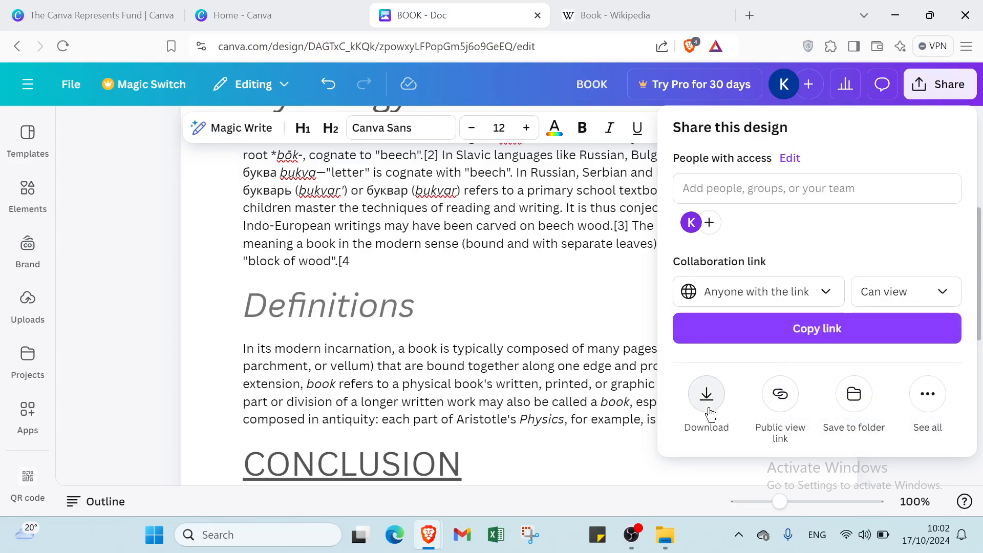
- Examine the public view link option and the other ways to publish the design, then close the sharing options
left_click(776, 402)
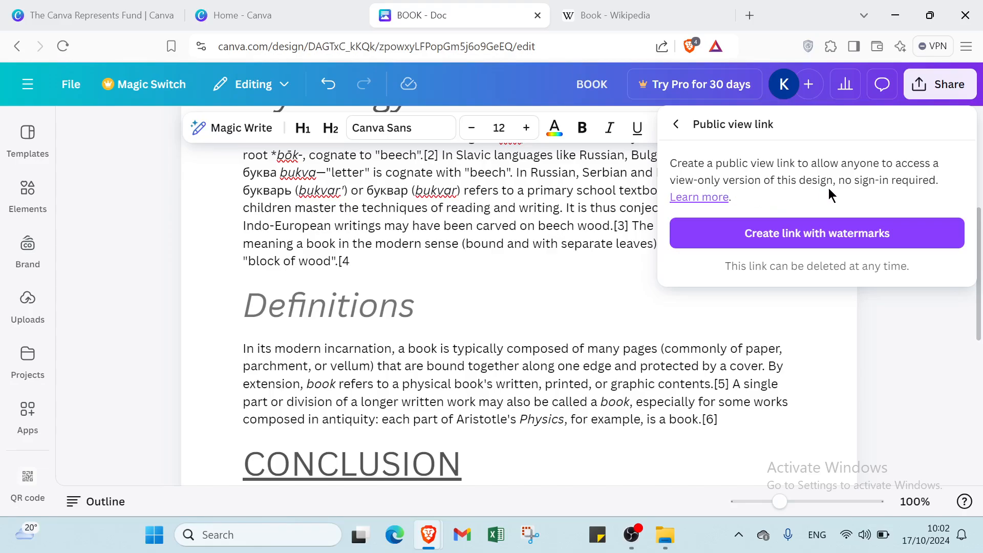
left_click(676, 125)
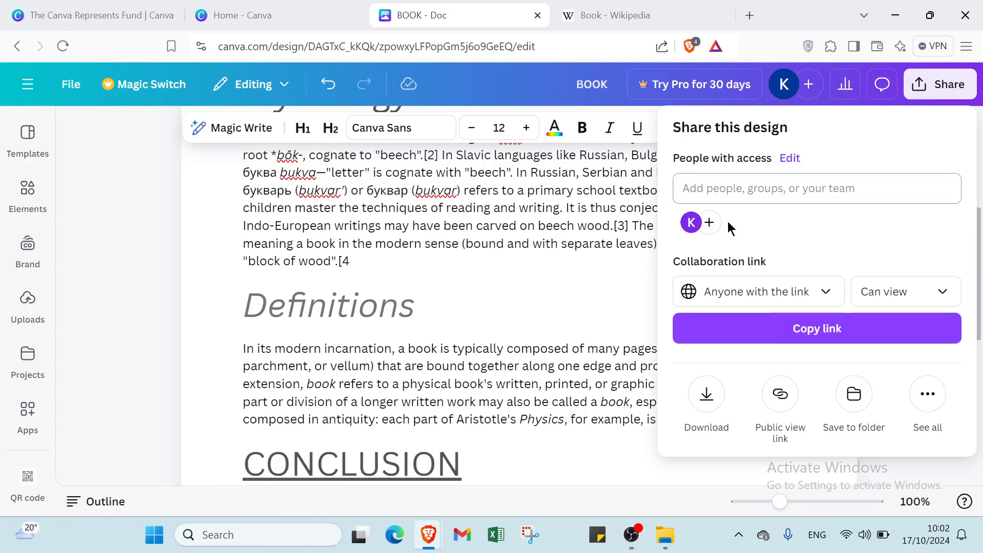
left_click(927, 394)
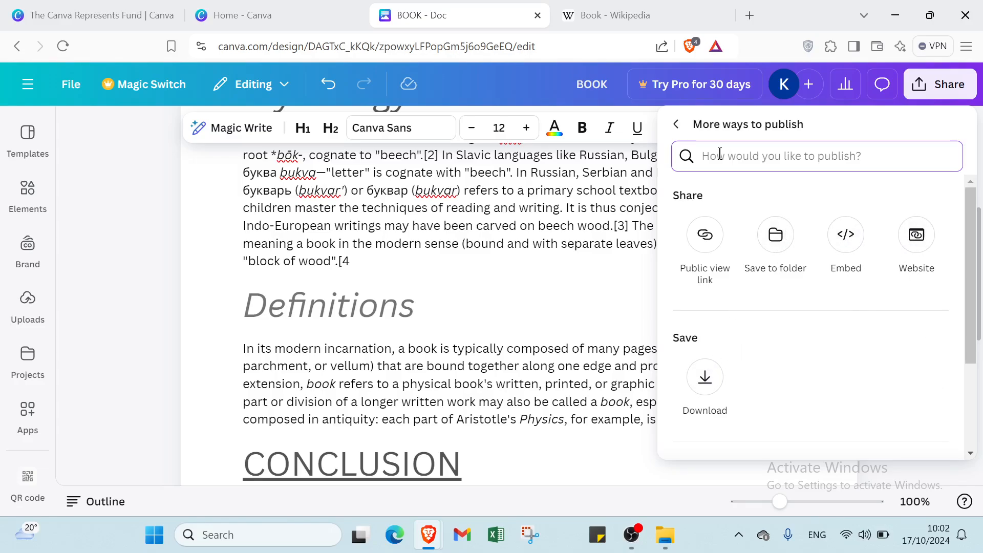
left_click(672, 123)
left_click(579, 261)
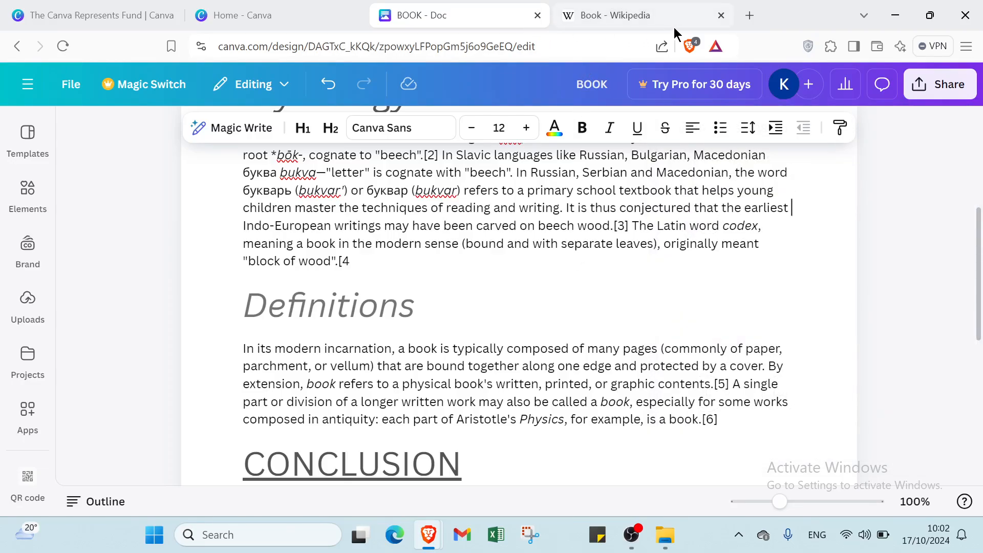
- Close the Wikipedia article, the BOOK document and the Canva home page, leaving the Canva Represents Fund page open
left_click(721, 16)
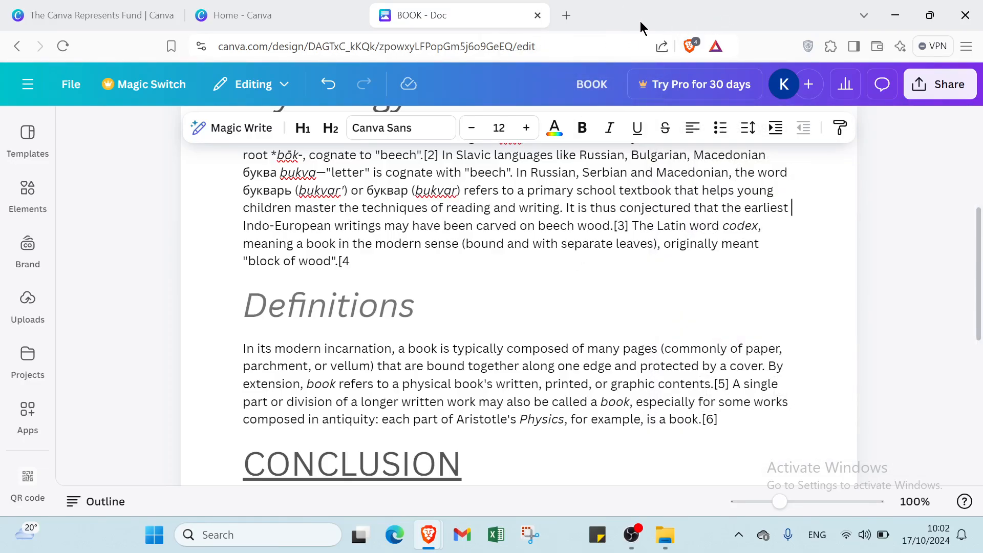
left_click(537, 16)
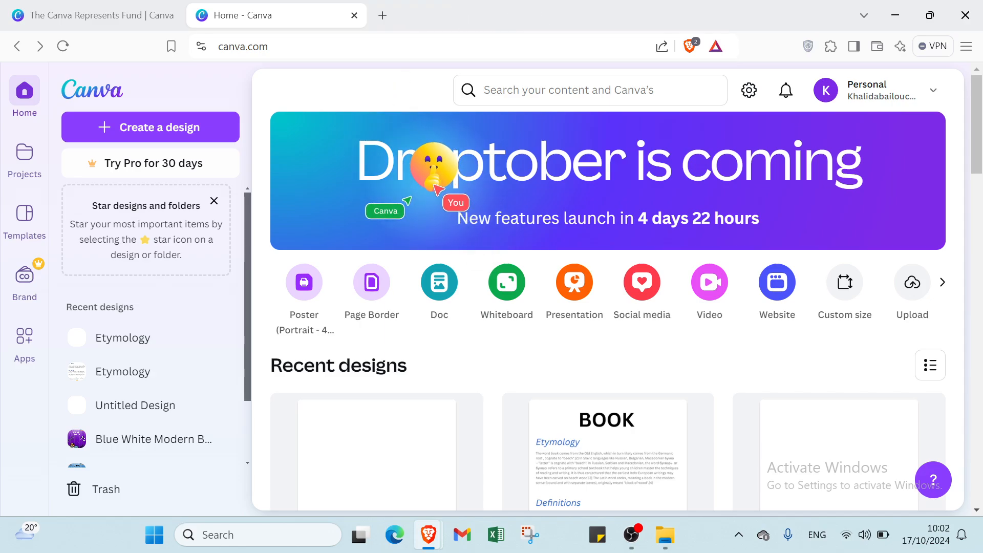
left_click(353, 16)
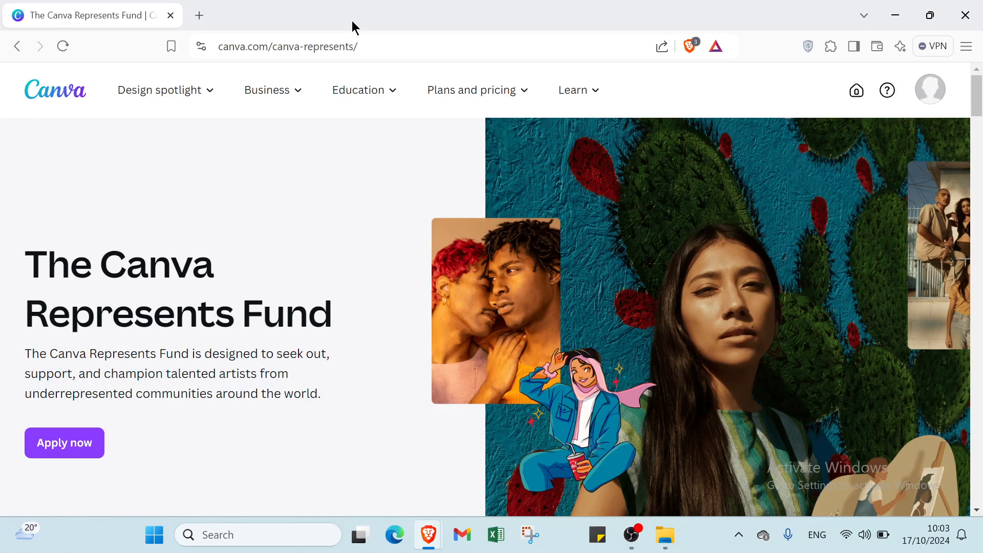
- Look through the Canva Represents Fund page, including the section on content that represents everyone, and return to its beginning
mouse_move(375, 102)
scroll(377, 105, "down", 4)
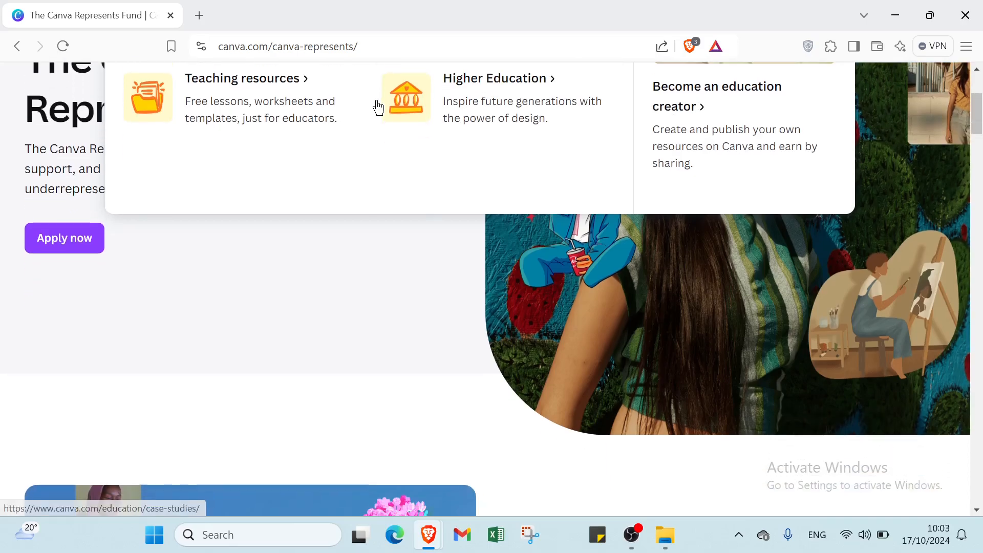
scroll(377, 107, "down", 4)
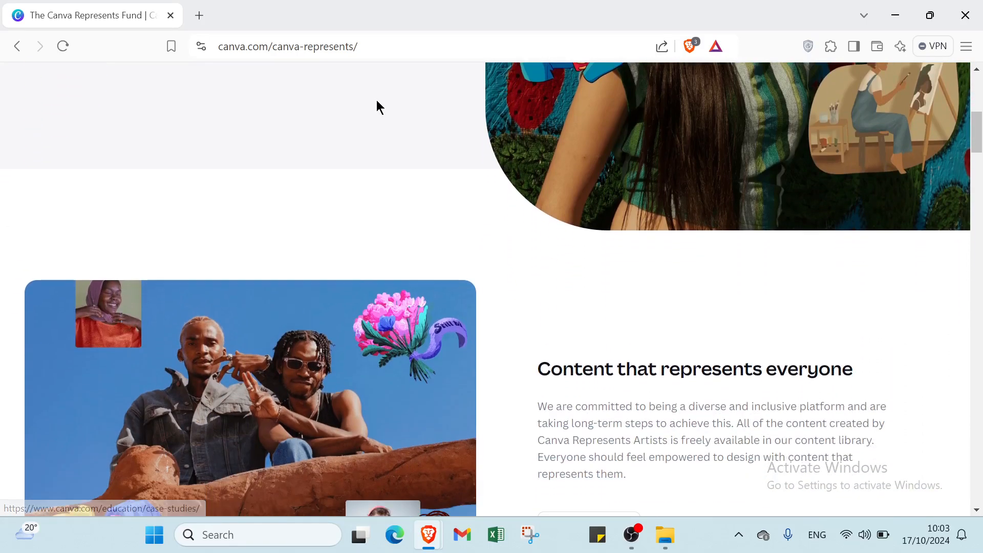
scroll(377, 101, "down", 1)
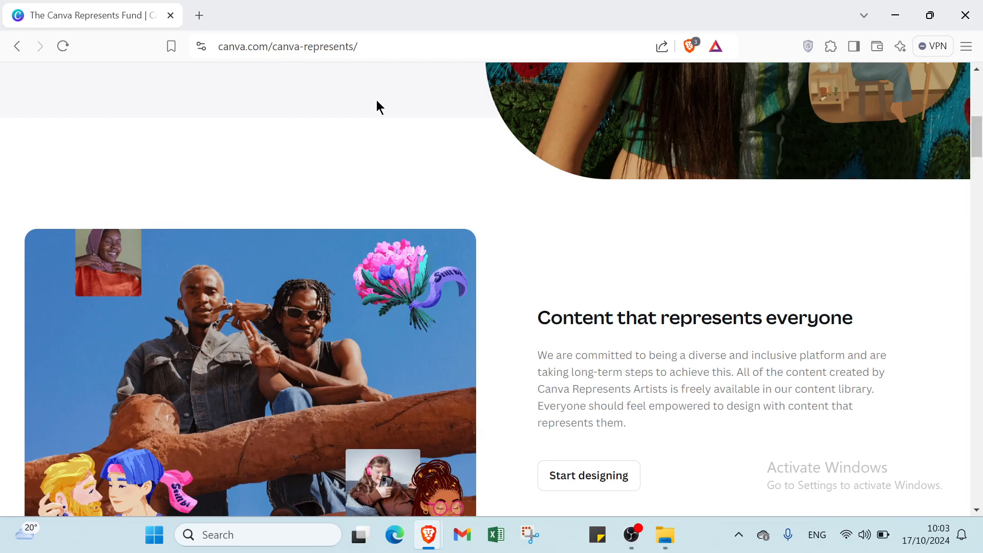
scroll(424, 187, "up", 4)
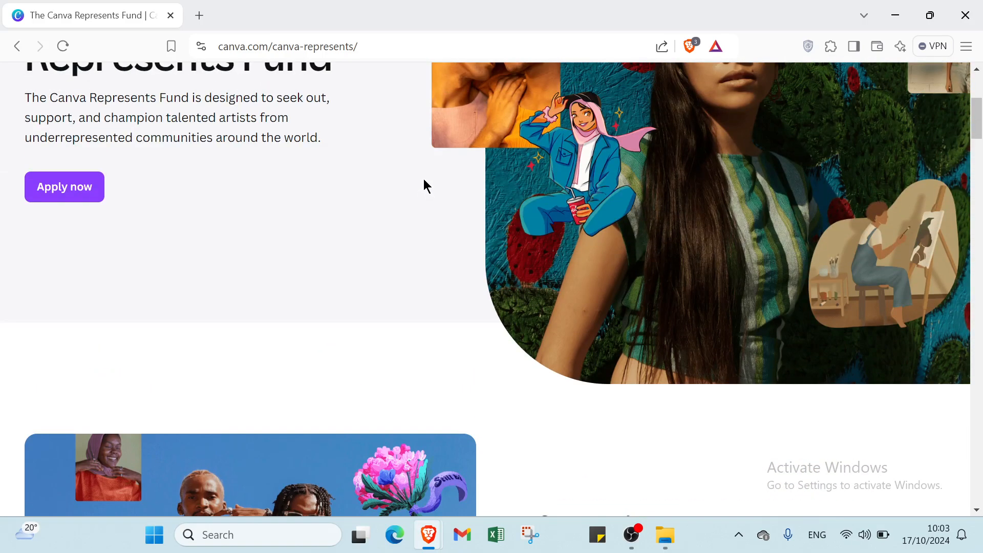
scroll(424, 187, "up", 5)
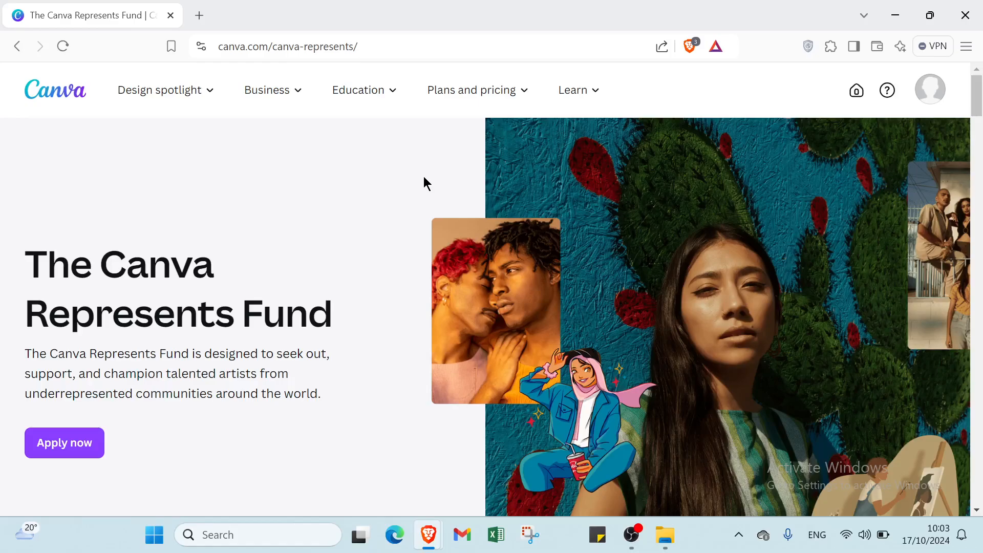